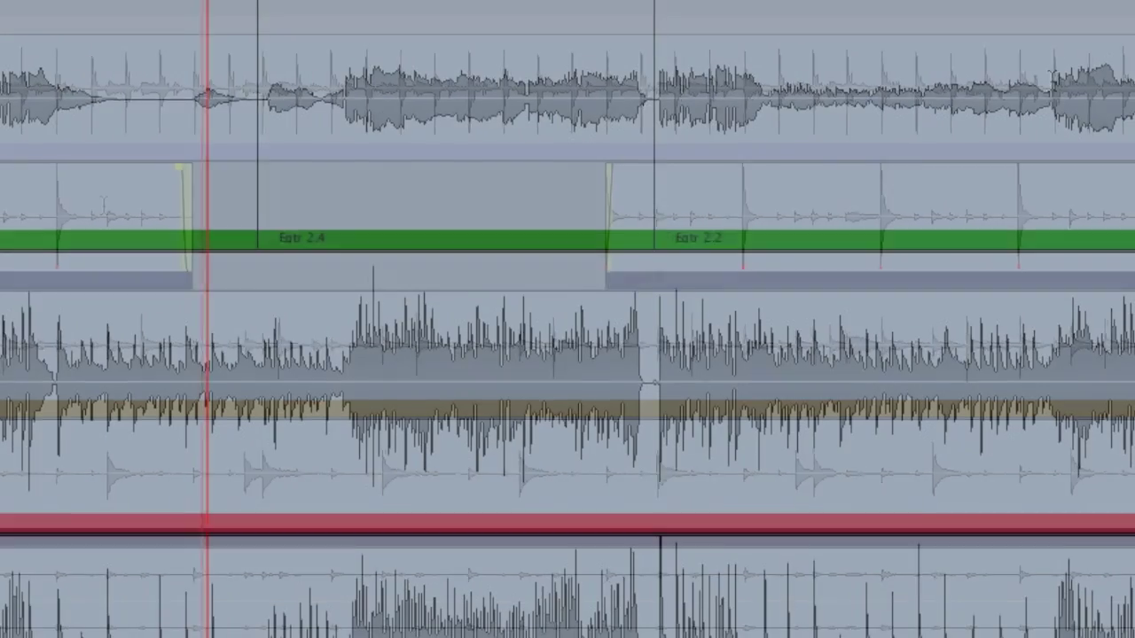
# Reorder the Eqtr regions so Eqtr 2.4 sits after Eqtr 2.5, then nudge Eqtr 2.5 later.
pyautogui.moveTo(788, 233); pyautogui.dragTo(347, 249)
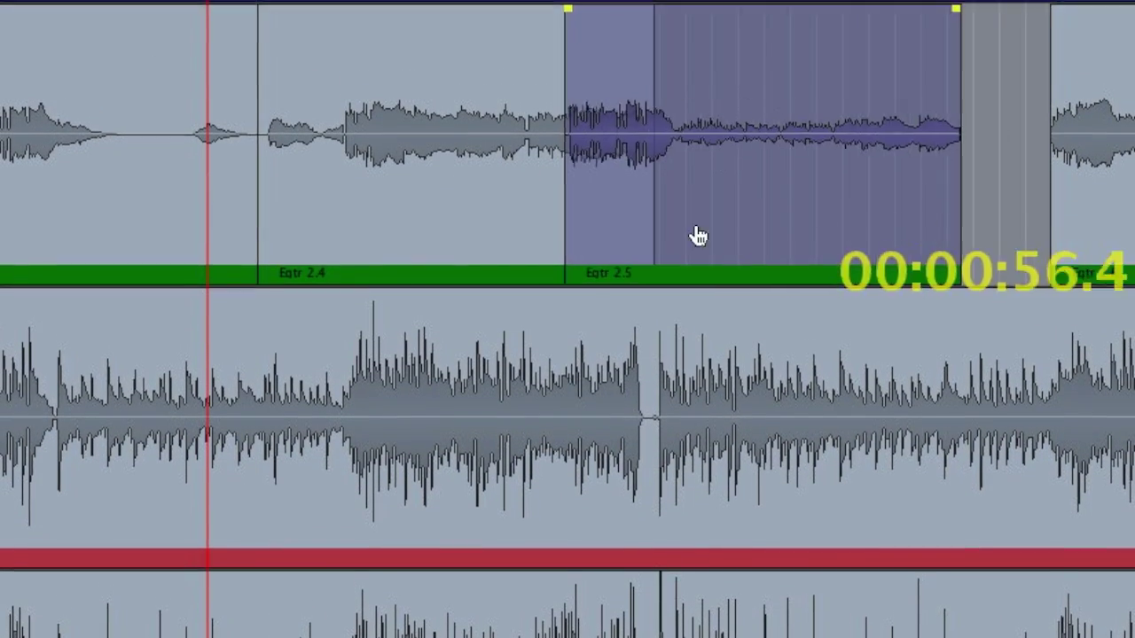
pyautogui.moveTo(588, 236); pyautogui.dragTo(955, 257)
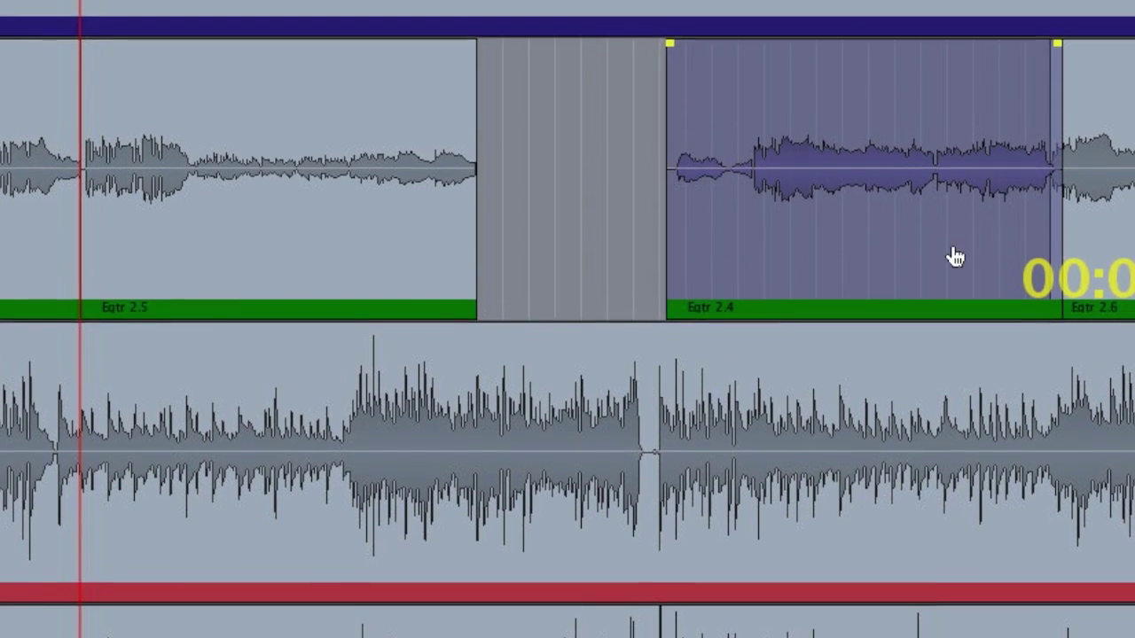
pyautogui.moveTo(282, 297); pyautogui.dragTo(453, 327)
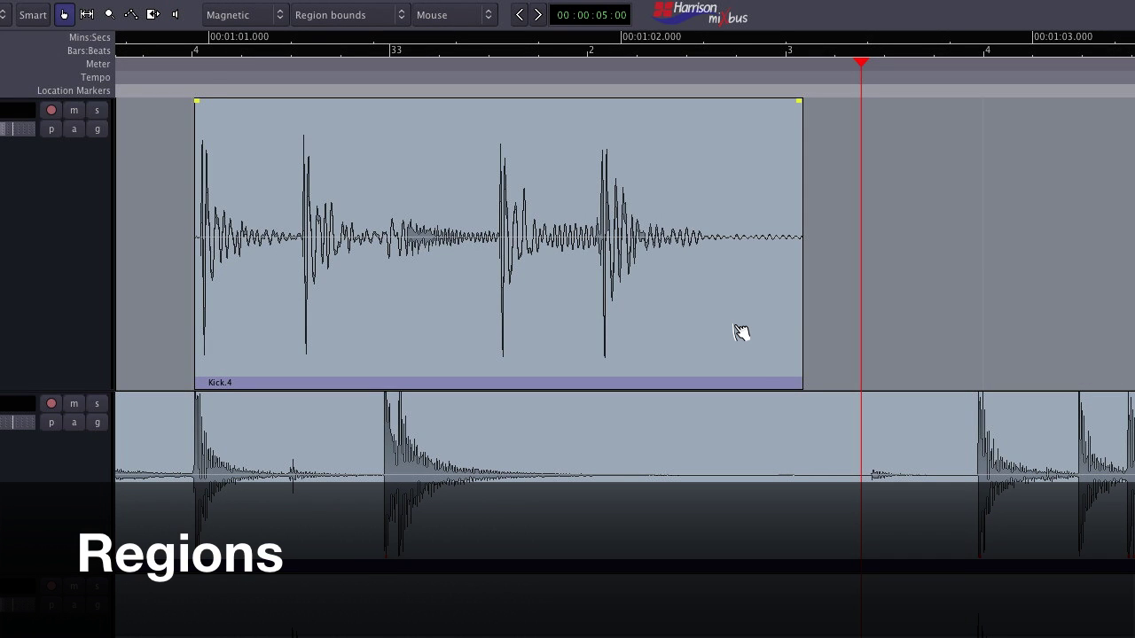
# Move Kick.4 slightly later, cut it, and paste two copies at the mouse edit point.
pyautogui.click(741, 332)
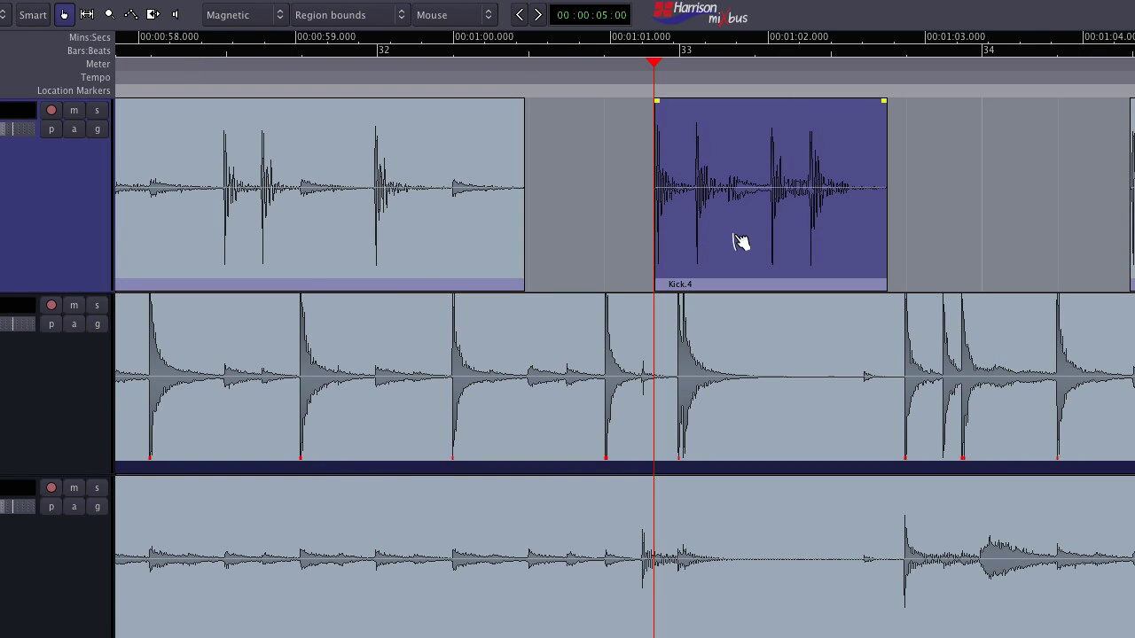
pyautogui.moveTo(741, 242); pyautogui.dragTo(807, 241)
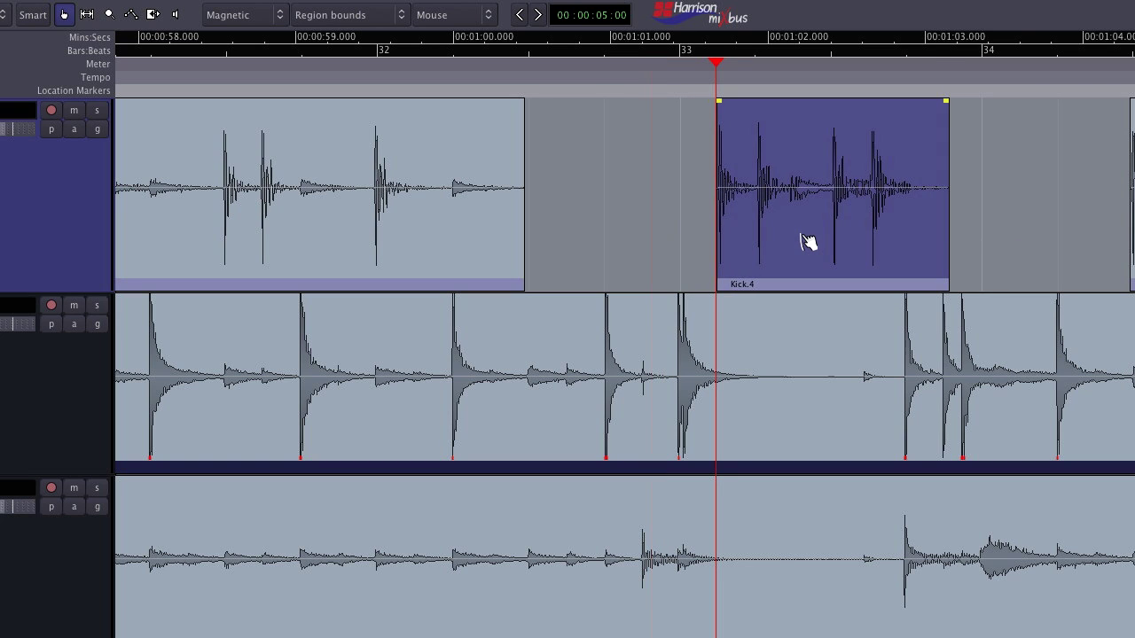
pyautogui.hotkey('ctrl', 'x')
pyautogui.hotkey('ctrl', 'v')
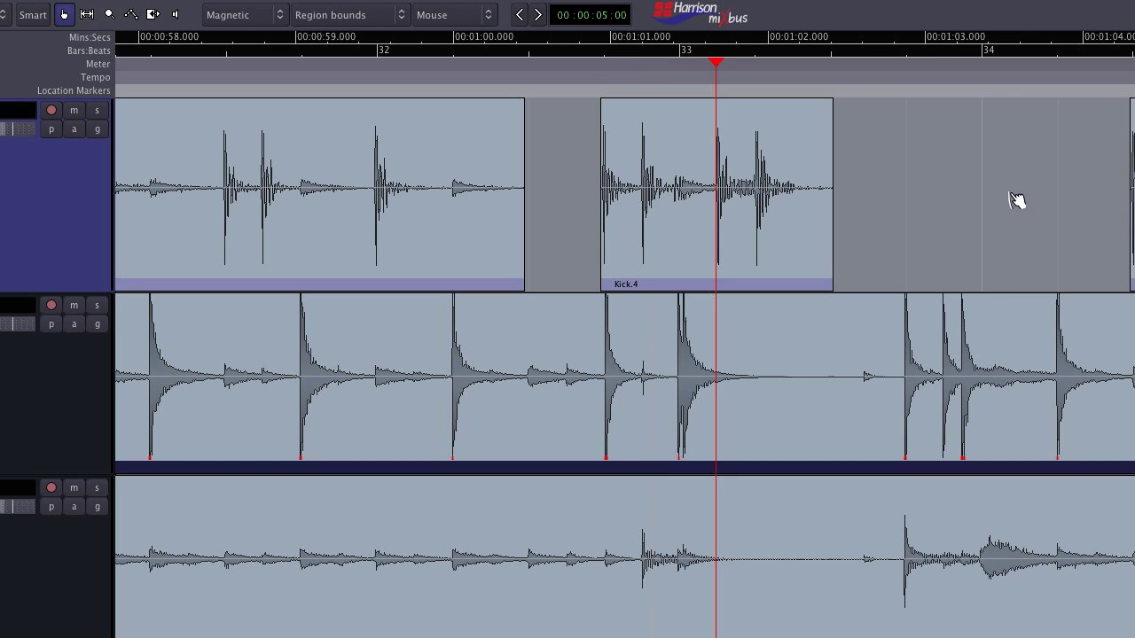
pyautogui.hotkey('ctrl', 'v')
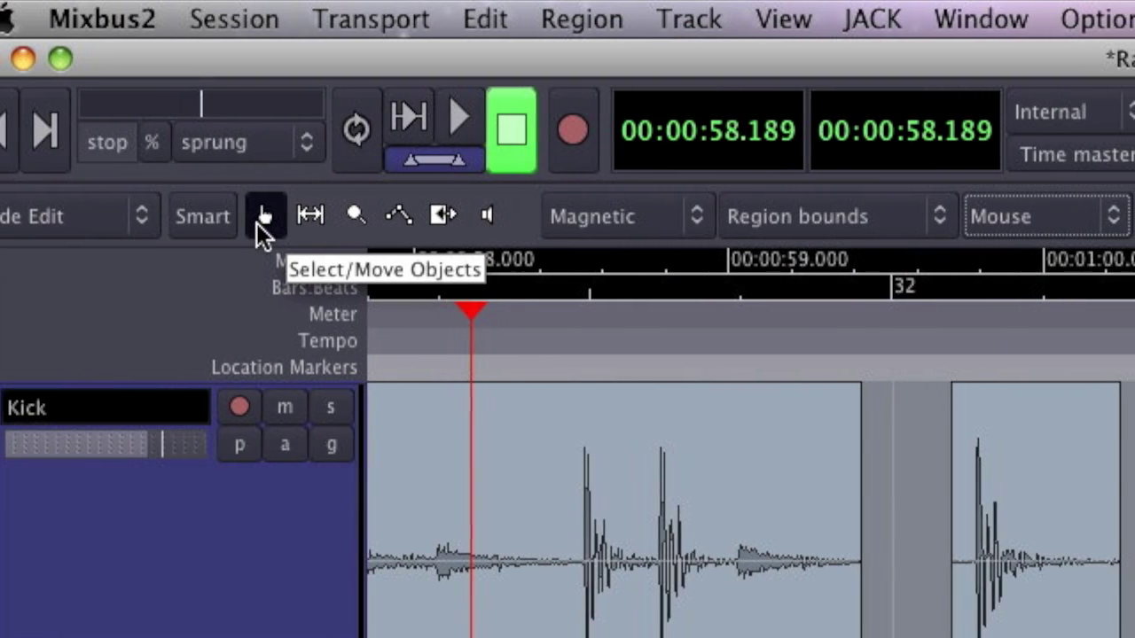
# Cycle through the Range, Zoom and Gain tools and set the edit point to Playhead.
pyautogui.click(293, 217)
pyautogui.click(340, 217)
pyautogui.click(384, 217)
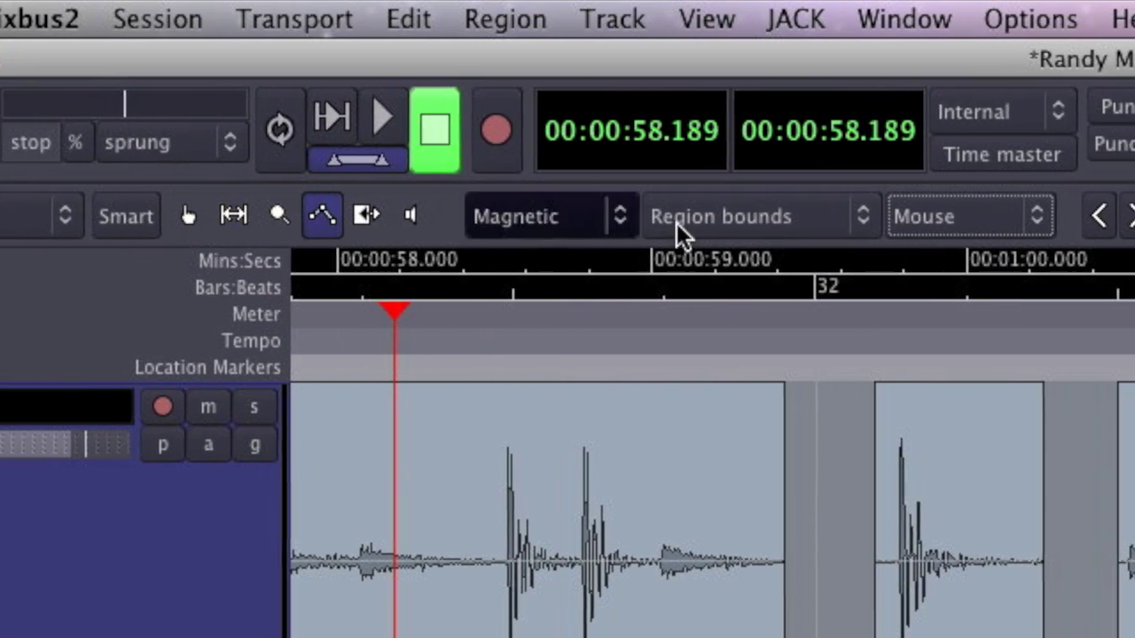
pyautogui.click(1028, 222)
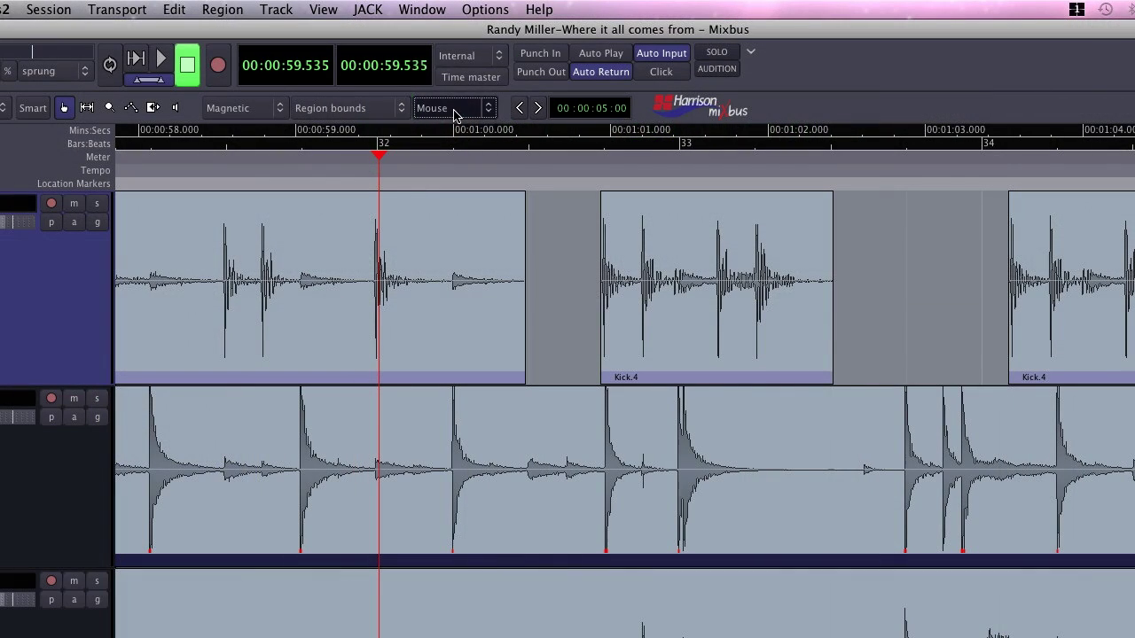
pyautogui.click(454, 73)
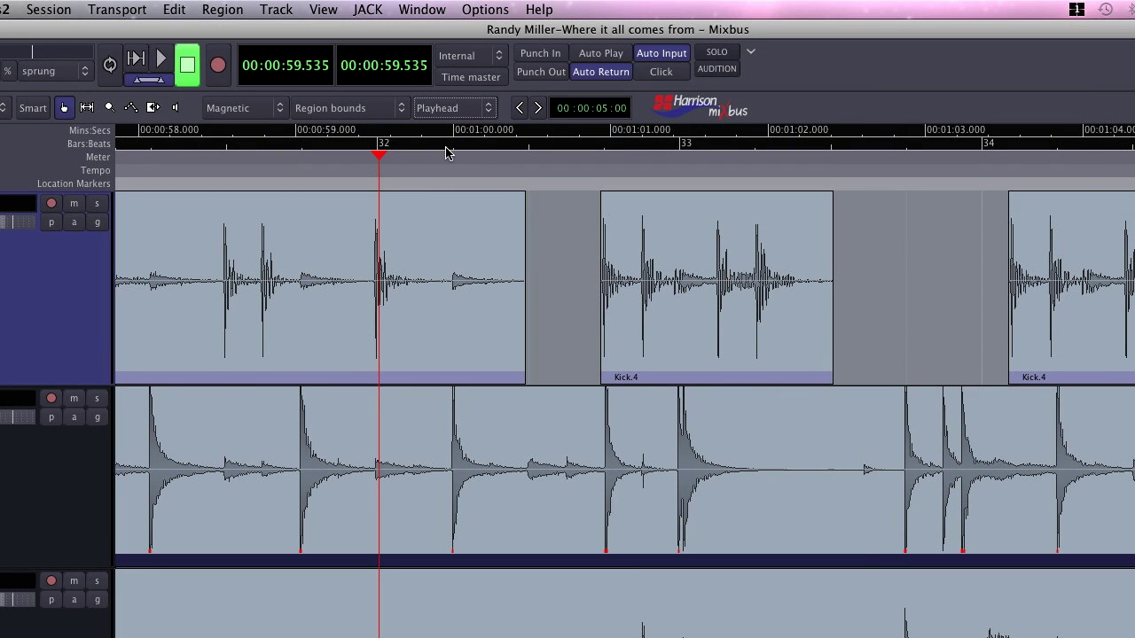
# Split the Kick region at two playhead positions into Kick.17 and Kick.15.
pyautogui.click(446, 151)
pyautogui.press('s')
pyautogui.click(362, 151)
pyautogui.press('s')
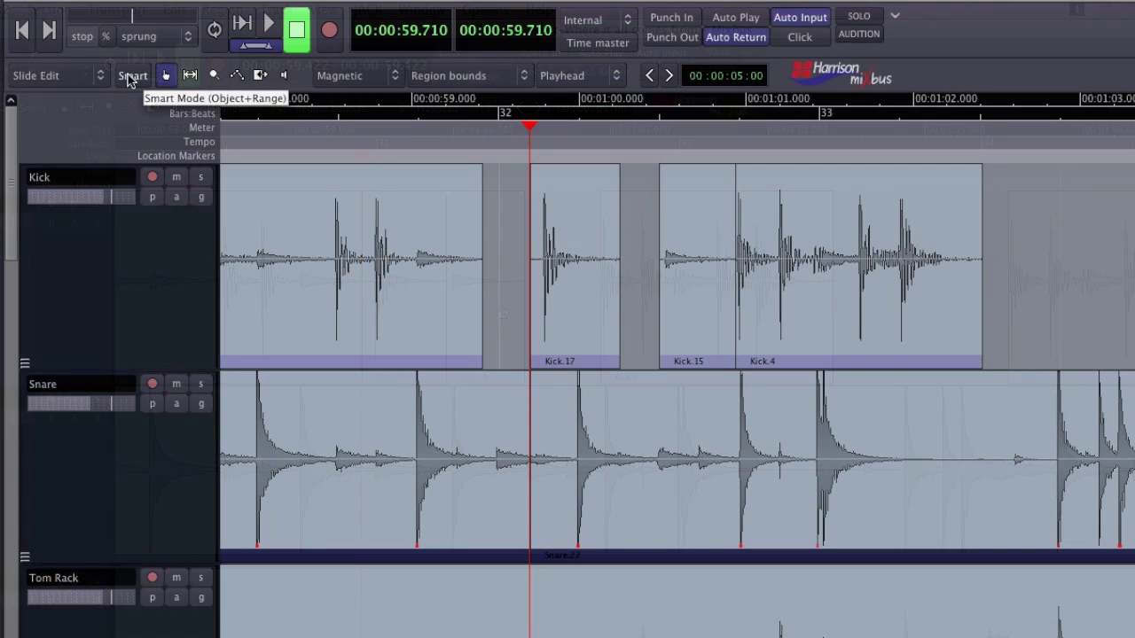
# In Smart mode, delete a range across Kick and Snare, then set the edit point back to Mouse.
pyautogui.click(131, 76)
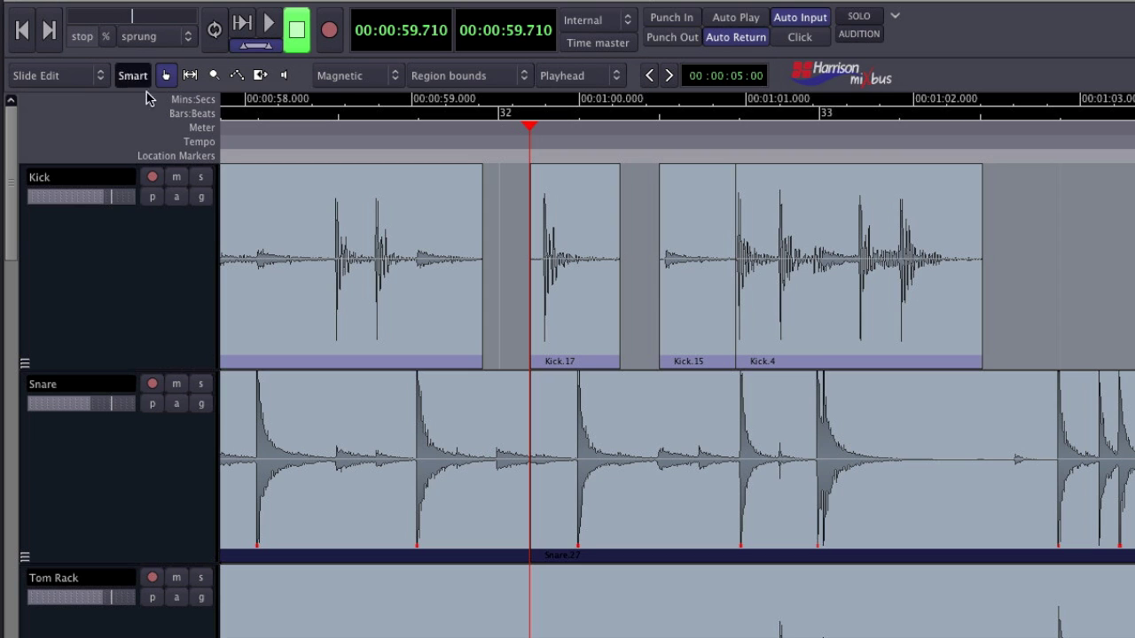
pyautogui.click(277, 178)
pyautogui.moveTo(421, 286); pyautogui.dragTo(929, 482)
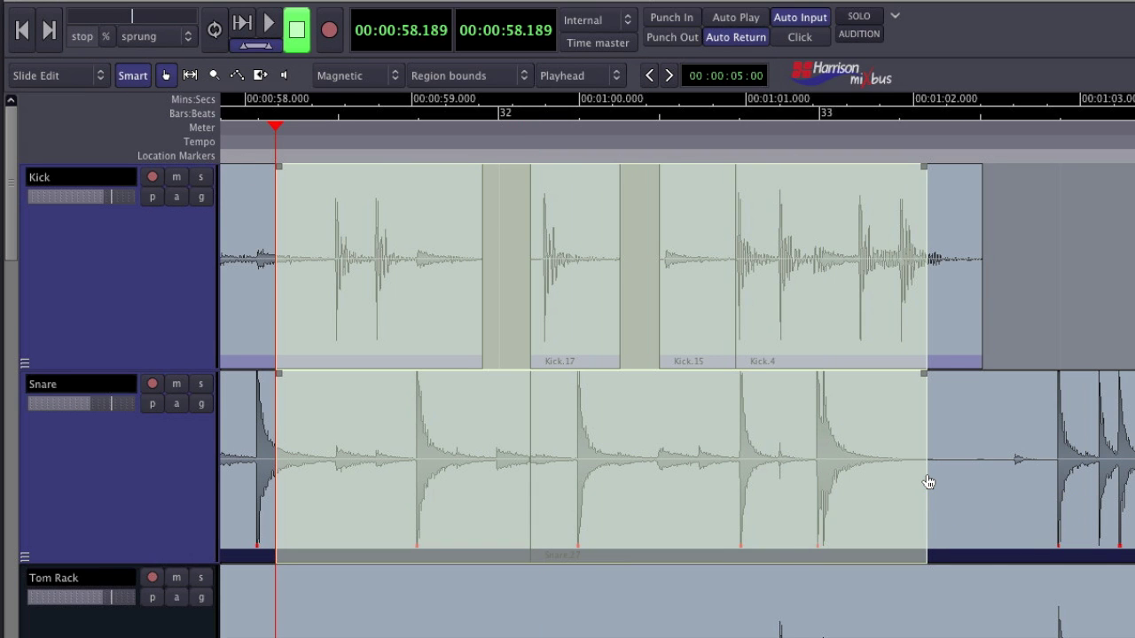
pyautogui.press('Delete')
pyautogui.press('Escape')
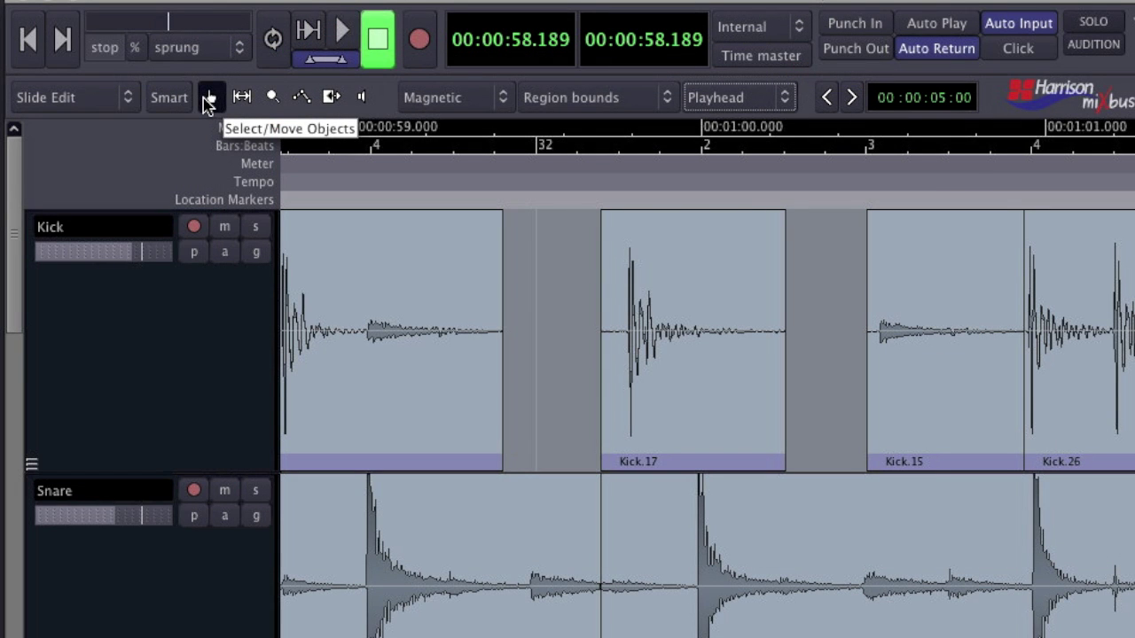
pyautogui.click(714, 100)
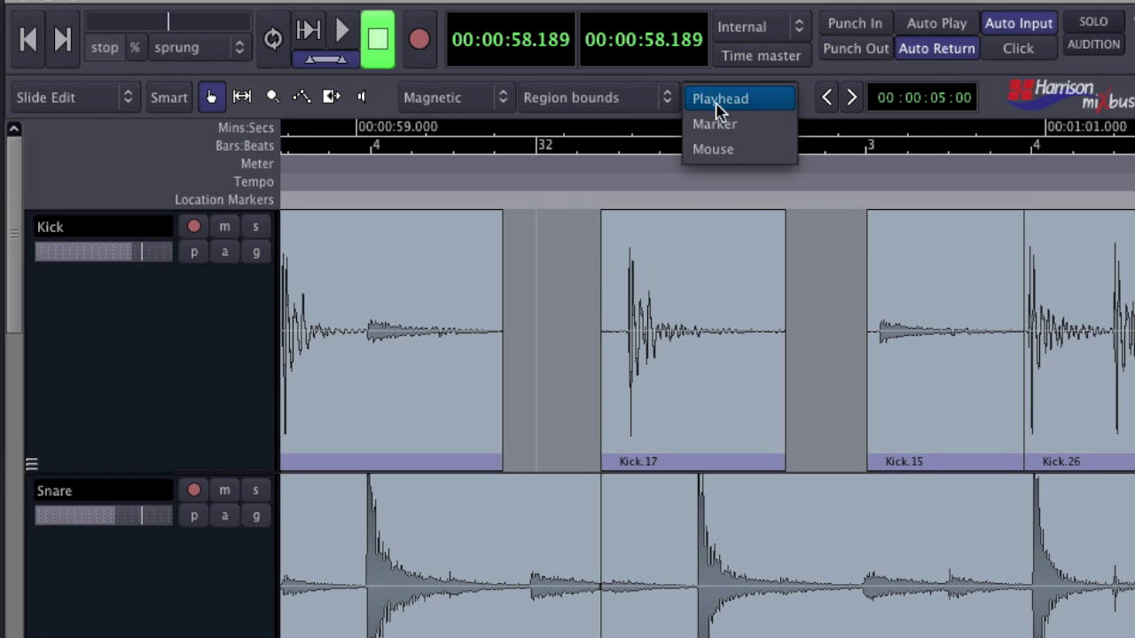
pyautogui.click(729, 148)
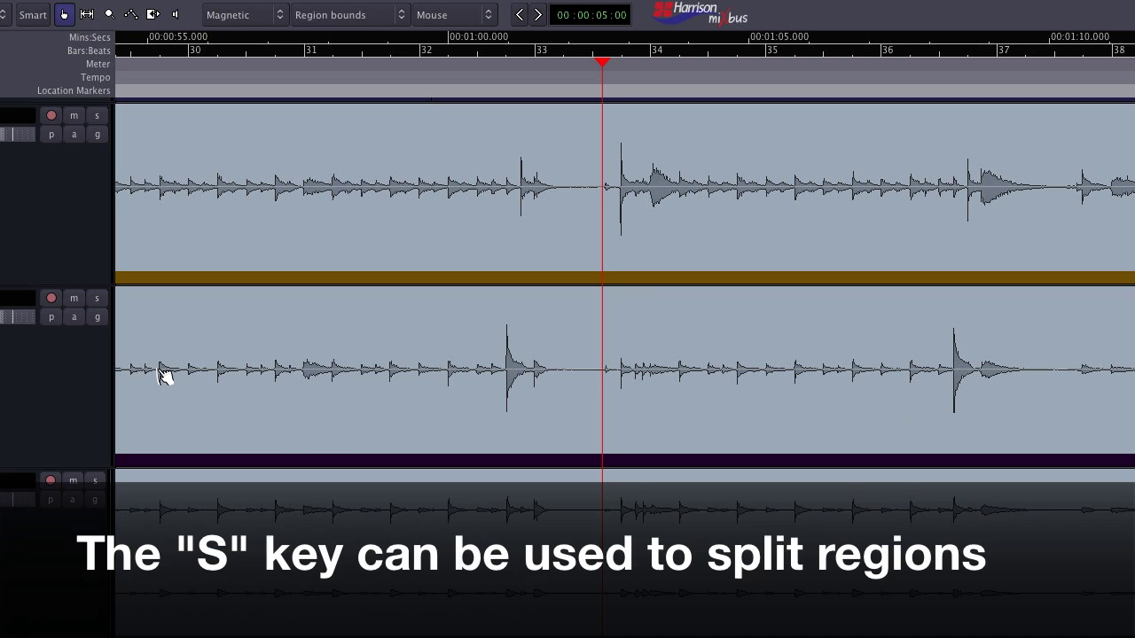
# Split the second track's region, try trimming its edges by dragging, then undo the trim.
pyautogui.press('s')
pyautogui.press('s')
pyautogui.press('s')
pyautogui.press('s')
pyautogui.press('s')
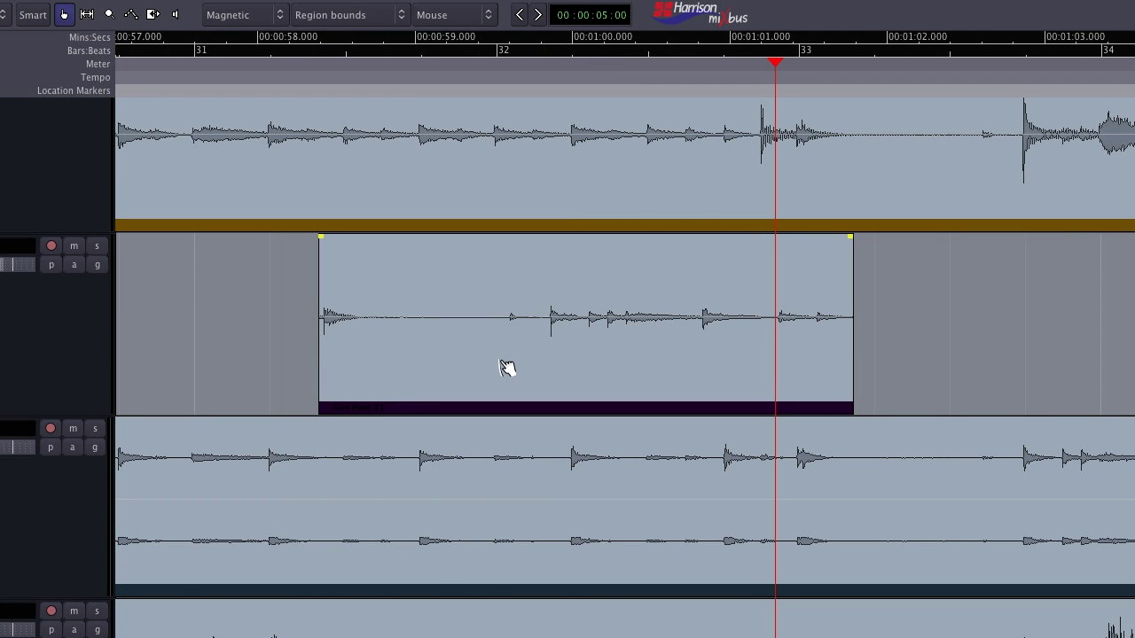
pyautogui.moveTo(420, 399); pyautogui.dragTo(595, 411)
pyautogui.moveTo(770, 405); pyautogui.dragTo(684, 428)
pyautogui.click(785, 383)
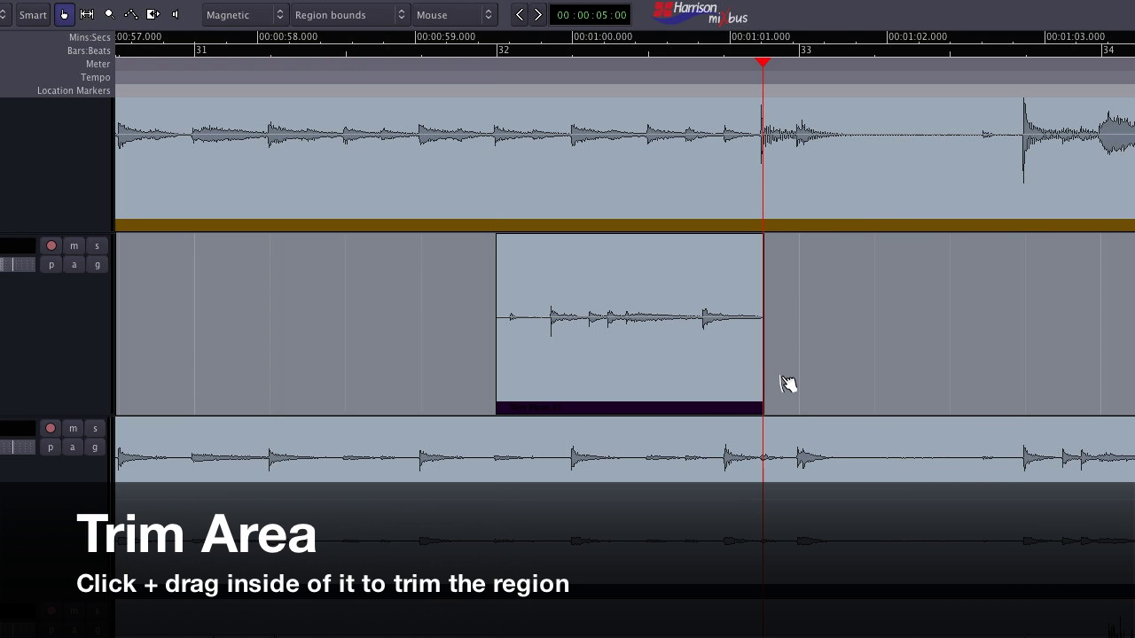
pyautogui.hotkey('ctrl', 'z')
pyautogui.hotkey('ctrl', 'z')
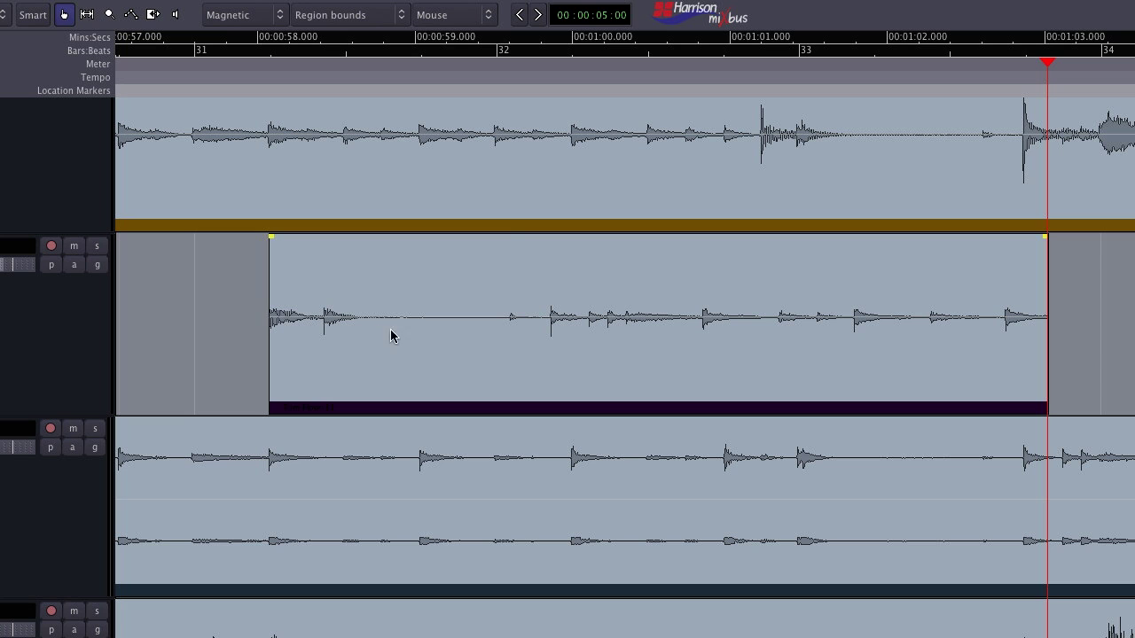
# Trim the region's start and end to the edit point with J and K, twice each.
pyautogui.press('j')
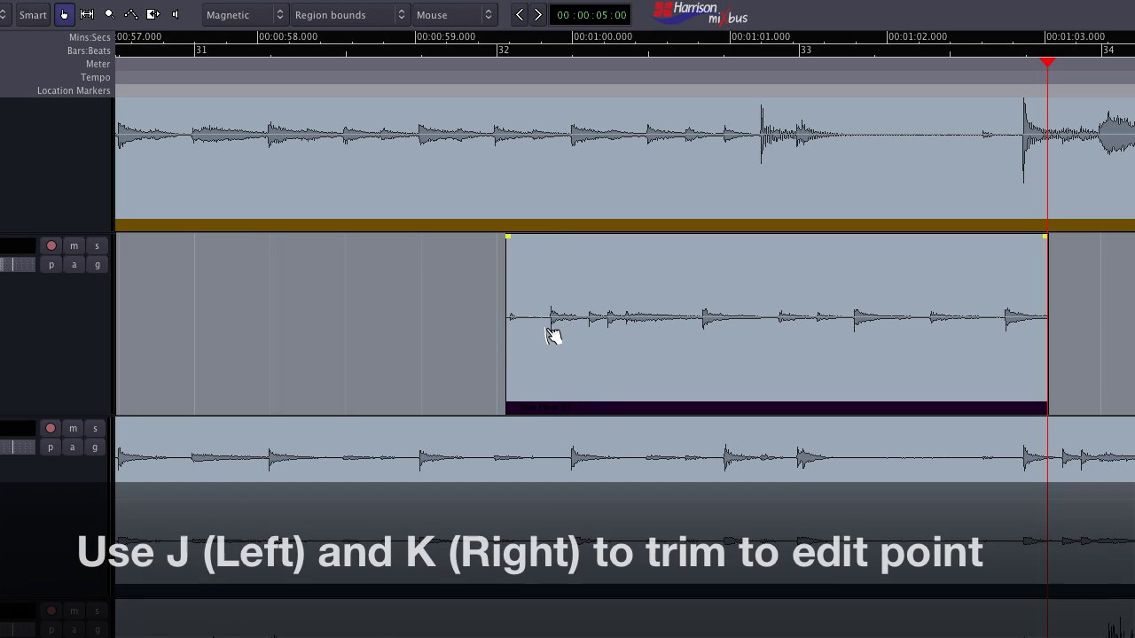
pyautogui.press('j')
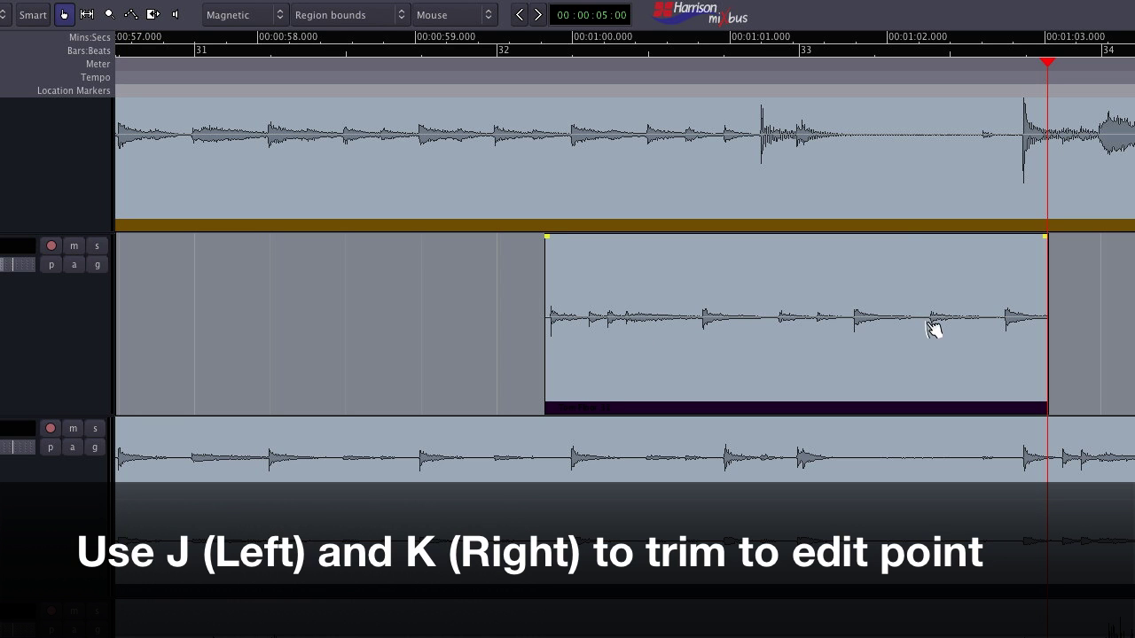
pyautogui.press('k')
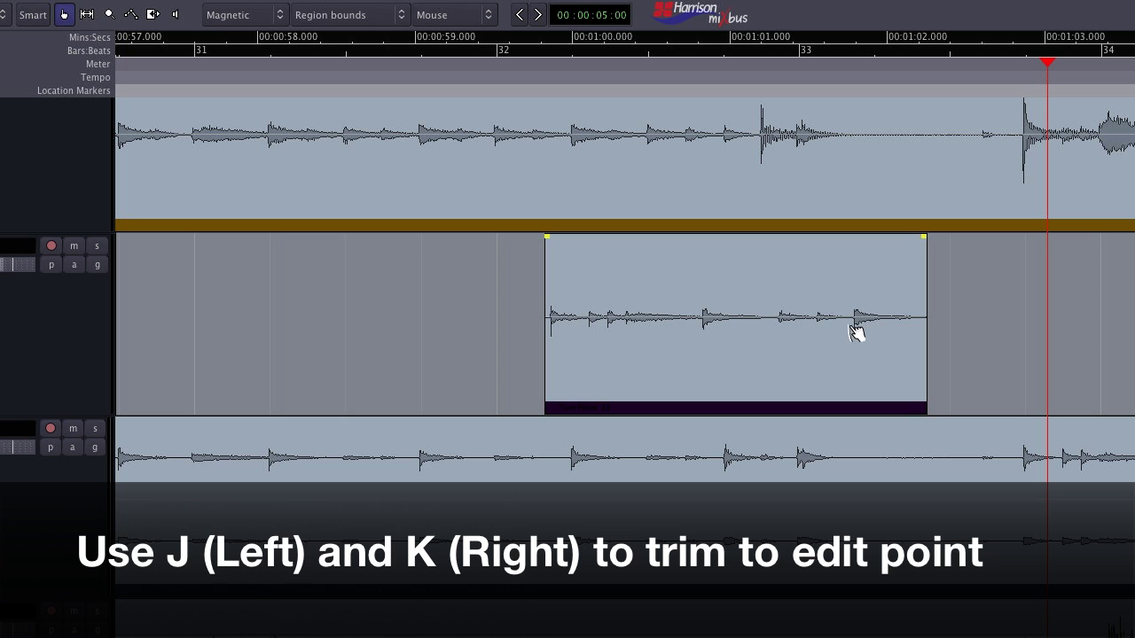
pyautogui.press('k')
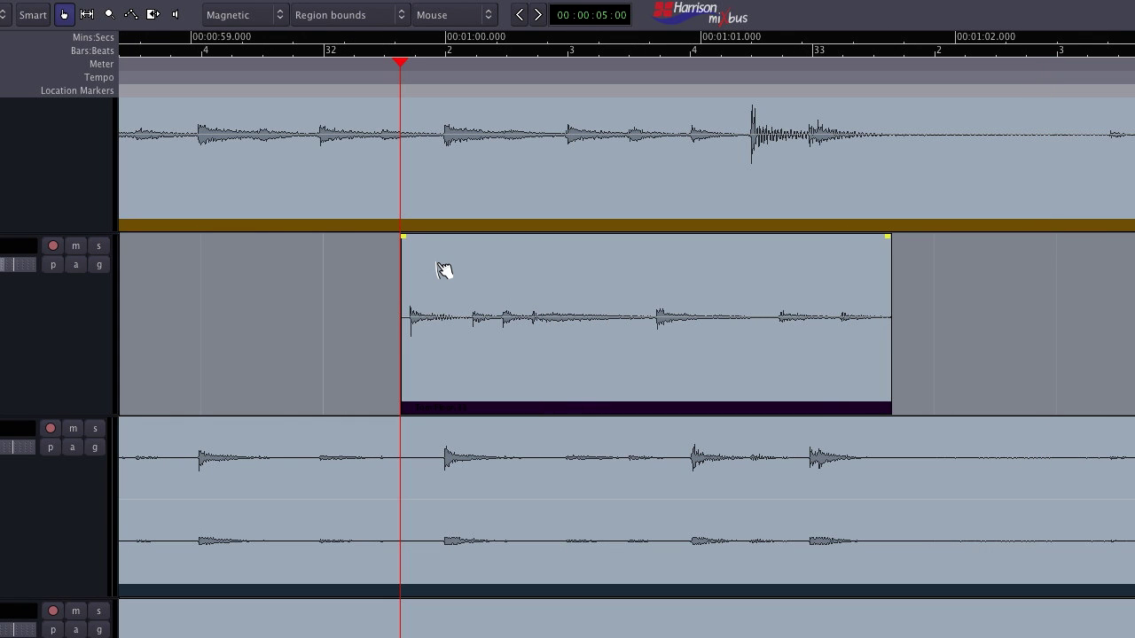
# Add a short straight fade-in and a long curved fade-out, extending each to the edit point.
pyautogui.moveTo(403, 238); pyautogui.dragTo(419, 246)
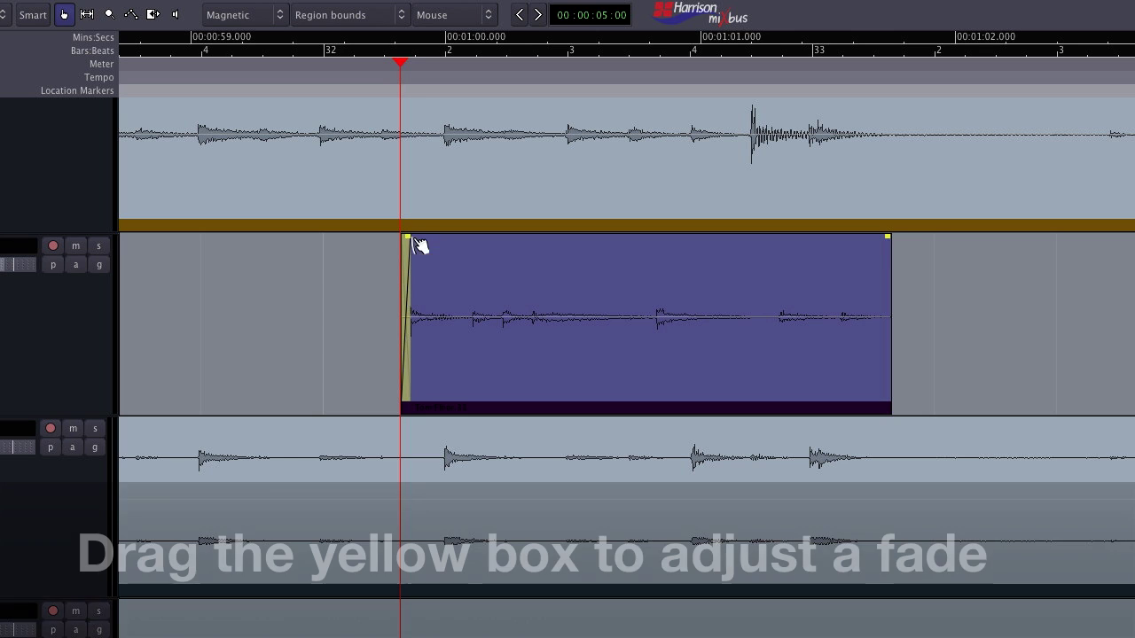
pyautogui.moveTo(887, 236); pyautogui.dragTo(876, 238)
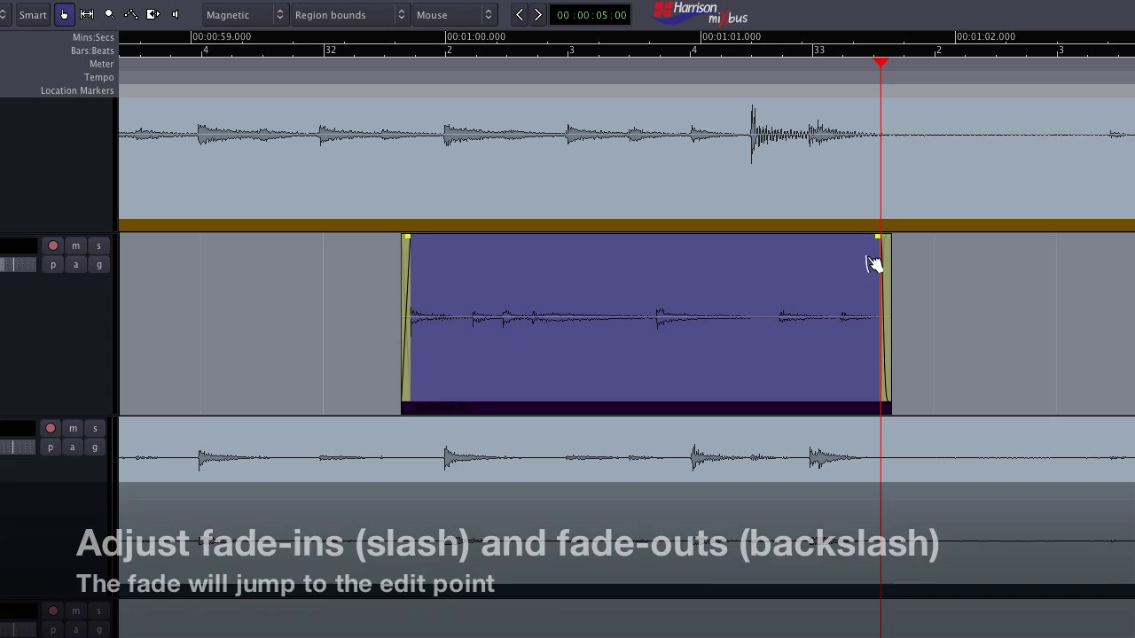
pyautogui.press('/')
pyautogui.press('/')
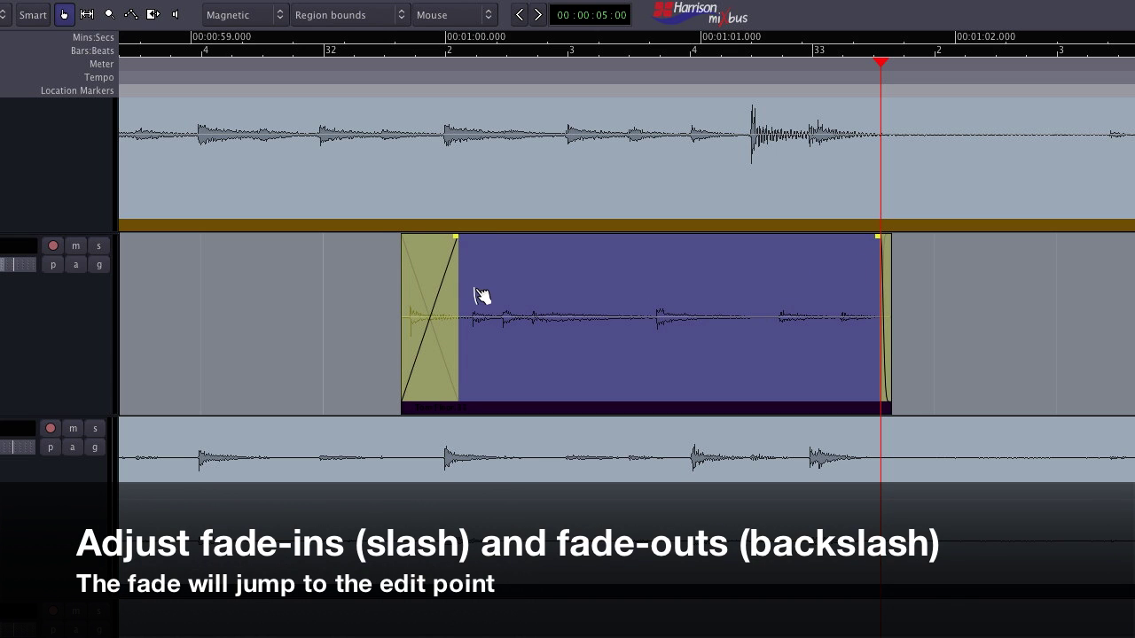
pyautogui.press('\\')
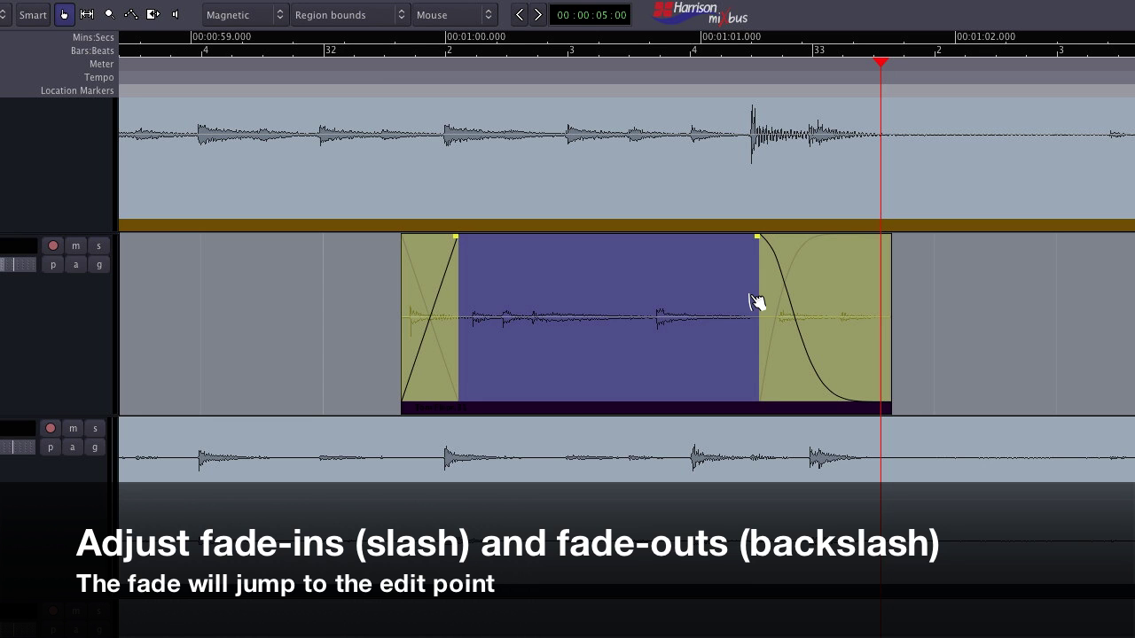
# Trim the region's end earlier and its start later by dragging inside its fade-out and fade-in.
pyautogui.click(387, 284)
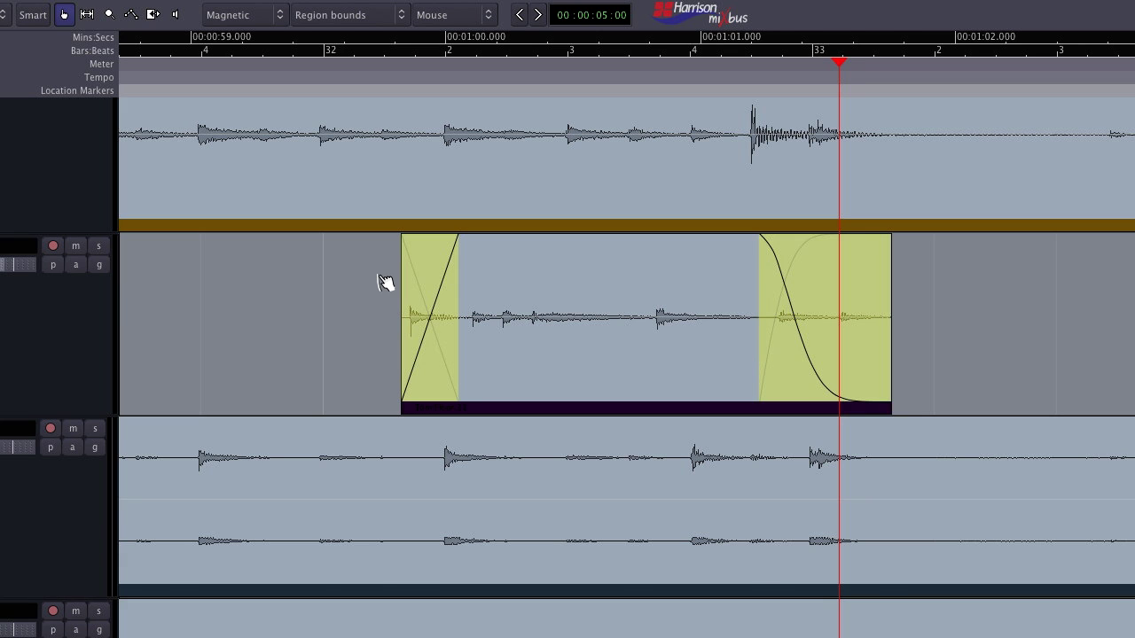
pyautogui.moveTo(829, 329); pyautogui.dragTo(765, 352)
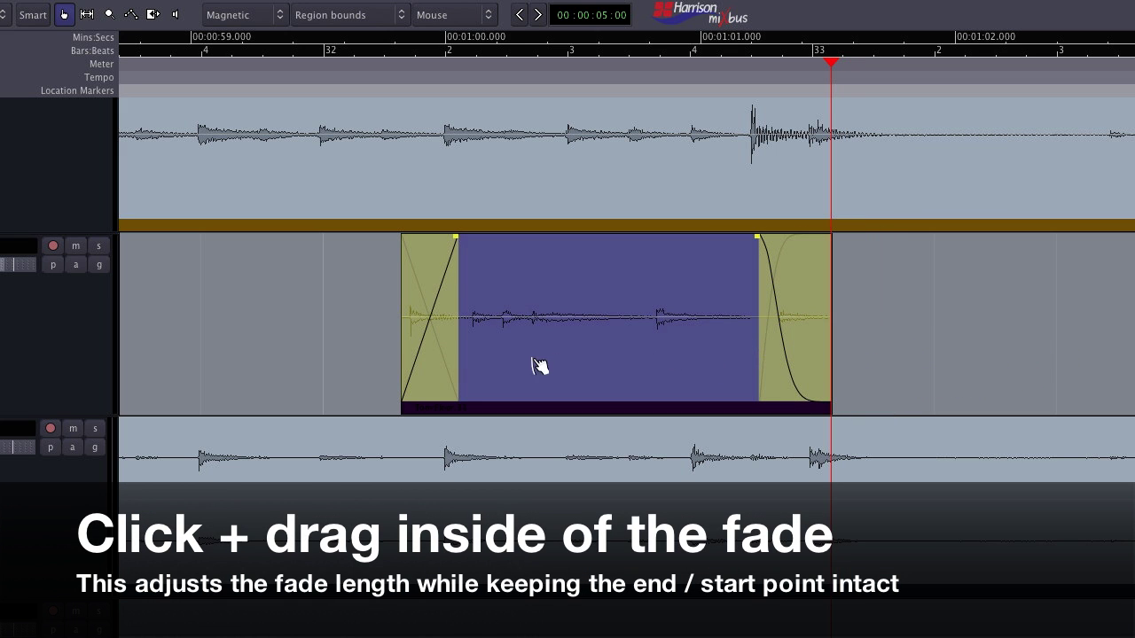
pyautogui.moveTo(435, 361)
pyautogui.mouseDown()
pyautogui.moveTo(453, 364)
pyautogui.moveTo(421, 353)
pyautogui.mouseUp()
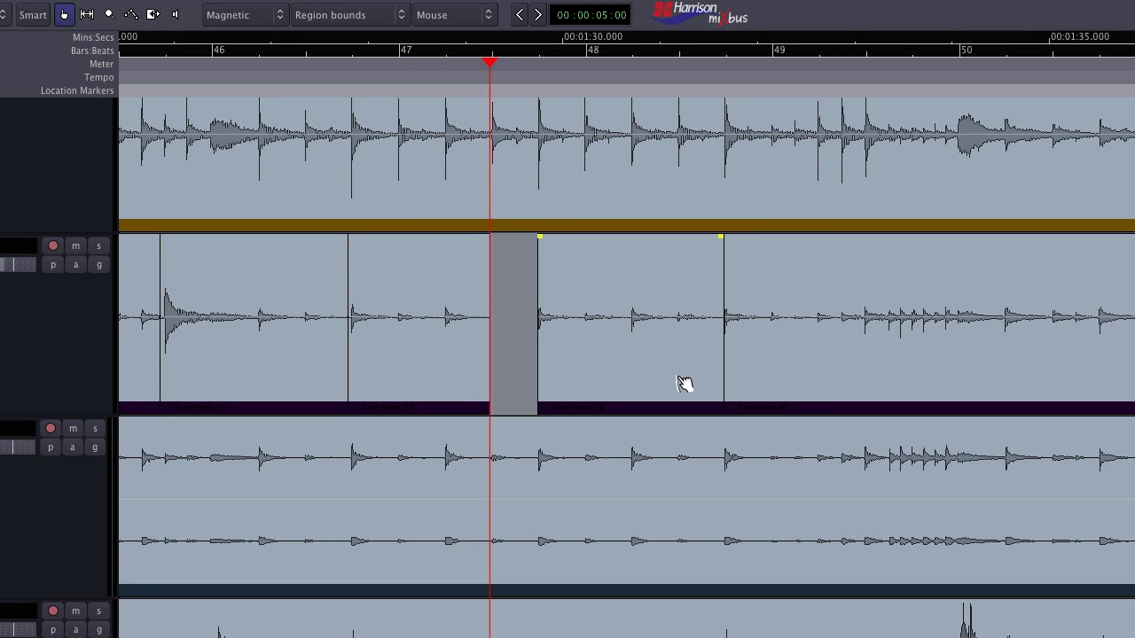
# Drag four split regions on the second track right so they overlap near bar 48.
pyautogui.moveTo(672, 385); pyautogui.dragTo(764, 398)
pyautogui.moveTo(398, 385); pyautogui.dragTo(591, 395)
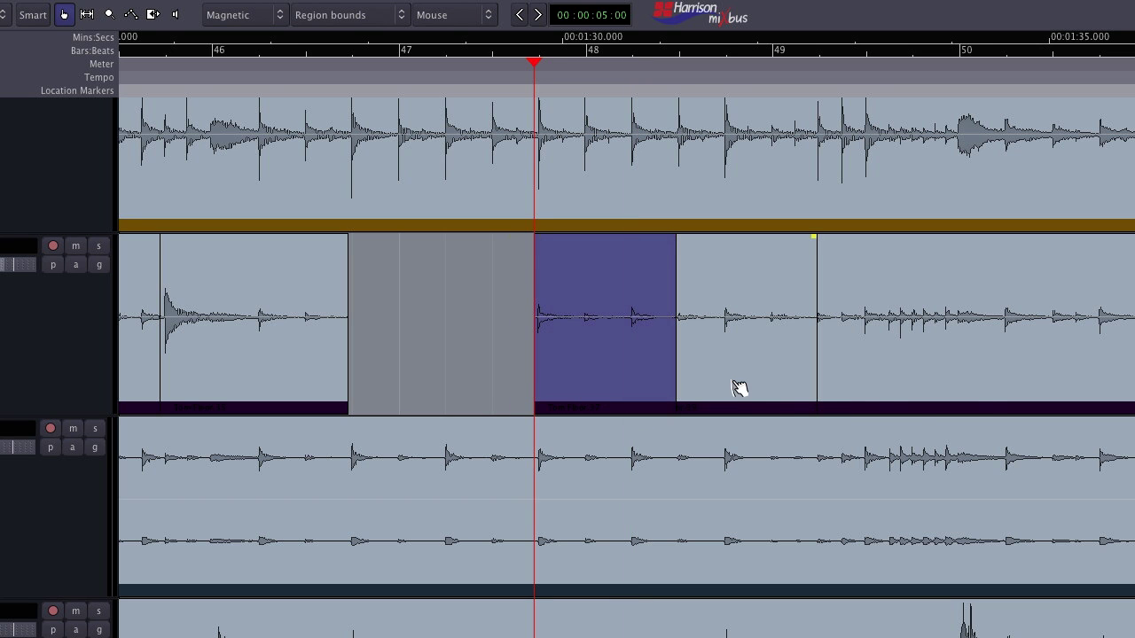
pyautogui.moveTo(740, 387); pyautogui.dragTo(517, 400)
pyautogui.moveTo(660, 388); pyautogui.dragTo(778, 396)
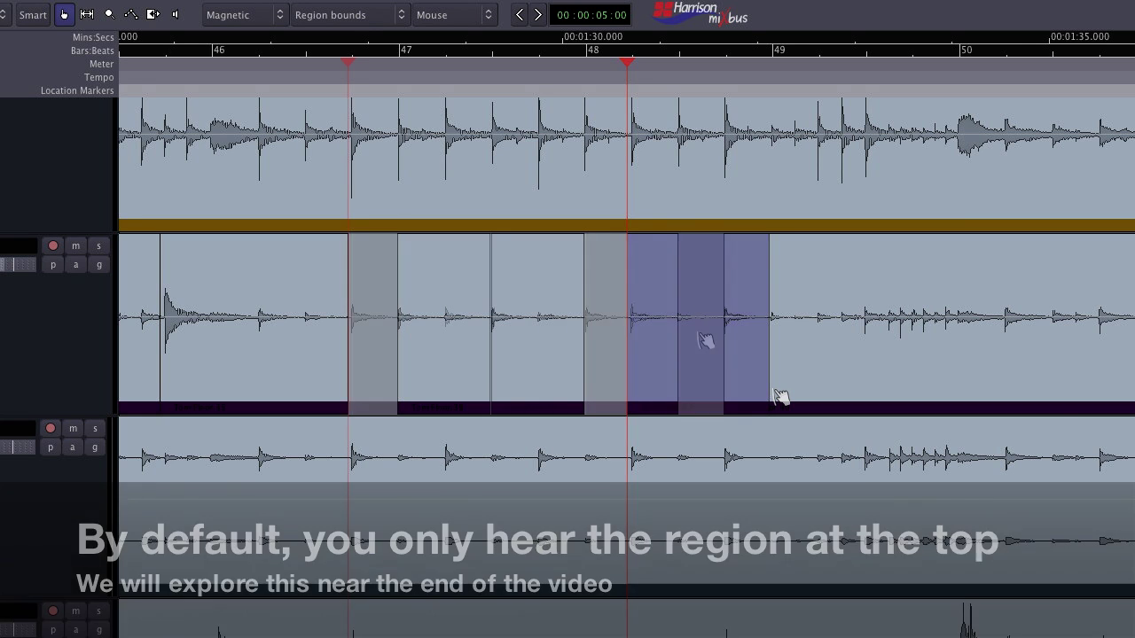
# Reposition the split regions around bar 47 and drag a fade-out onto one region's end.
pyautogui.moveTo(476, 385); pyautogui.dragTo(532, 396)
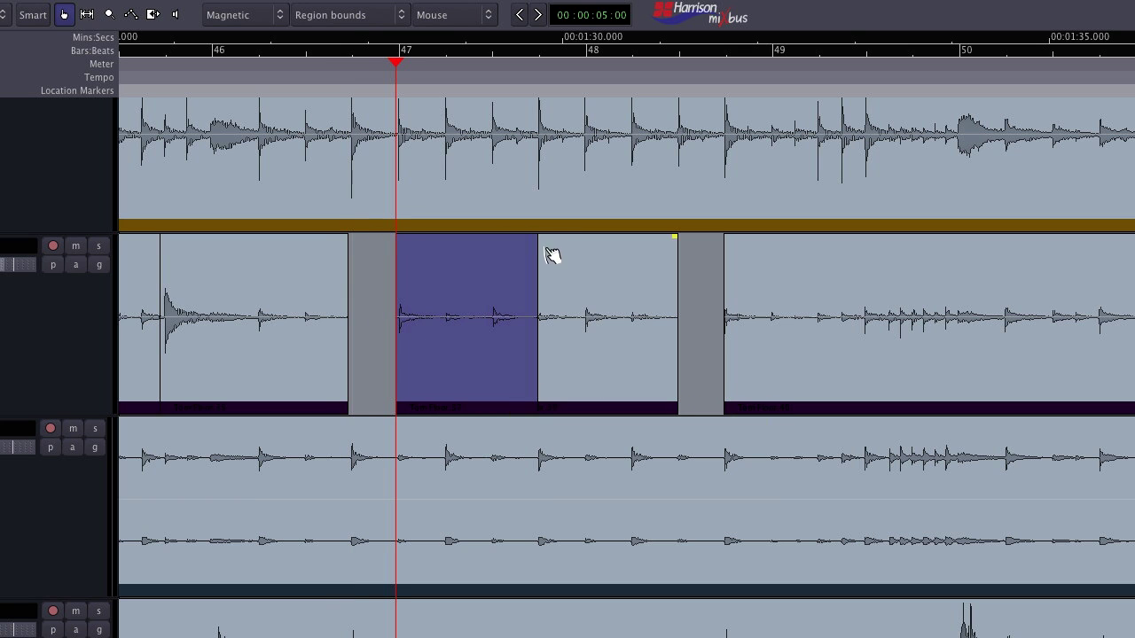
pyautogui.moveTo(534, 236); pyautogui.dragTo(489, 239)
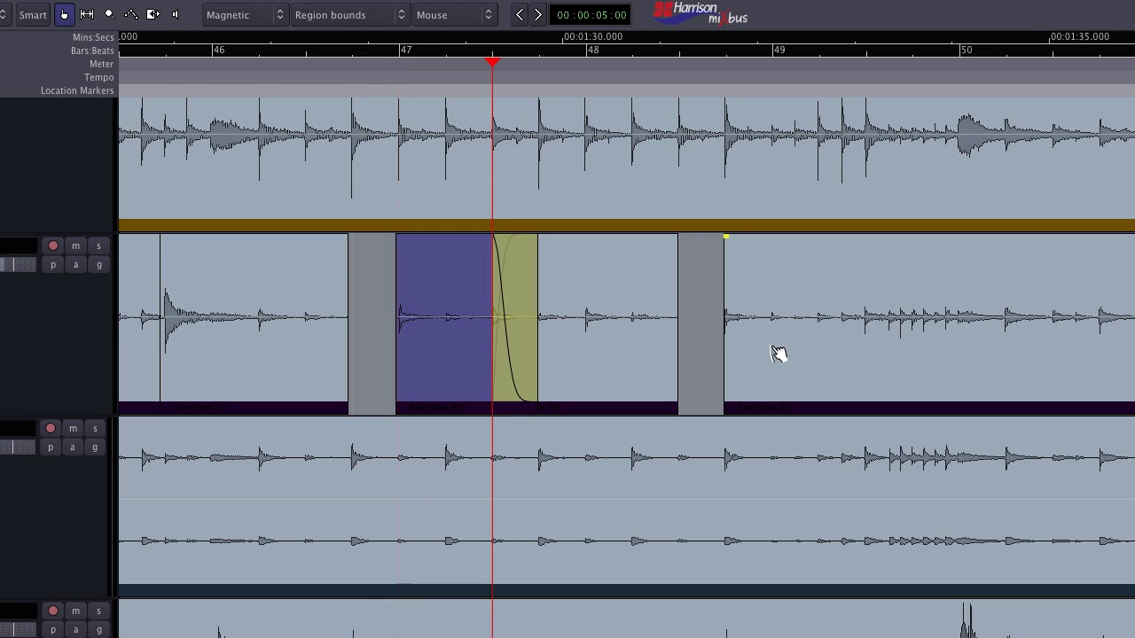
pyautogui.moveTo(778, 354); pyautogui.dragTo(720, 370)
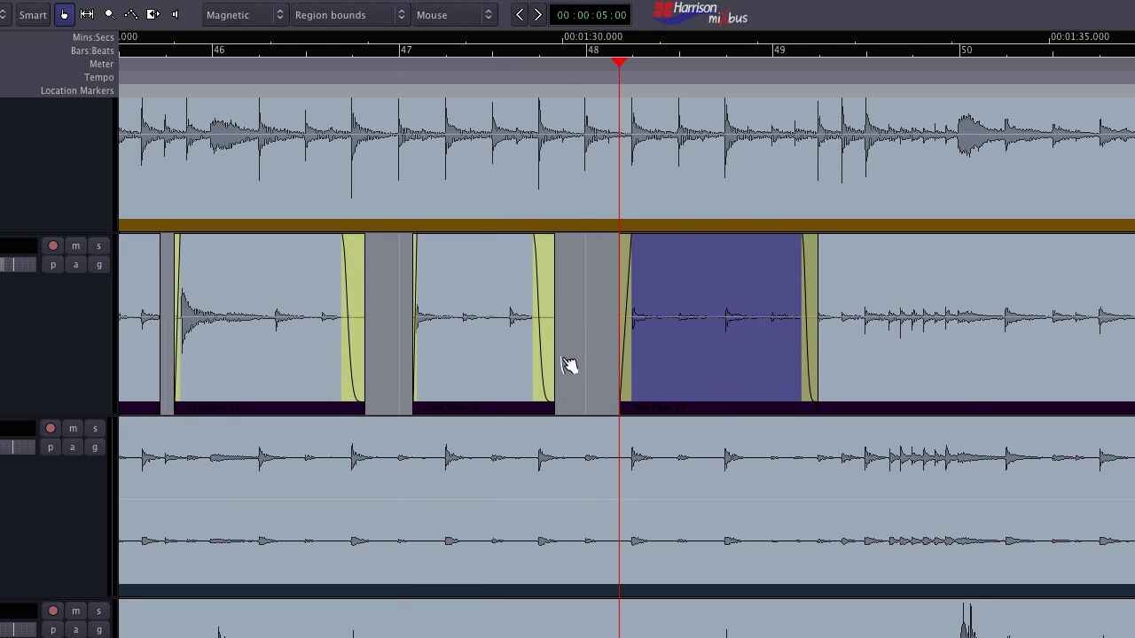
pyautogui.moveTo(522, 363); pyautogui.dragTo(648, 370)
pyautogui.moveTo(299, 350); pyautogui.dragTo(514, 357)
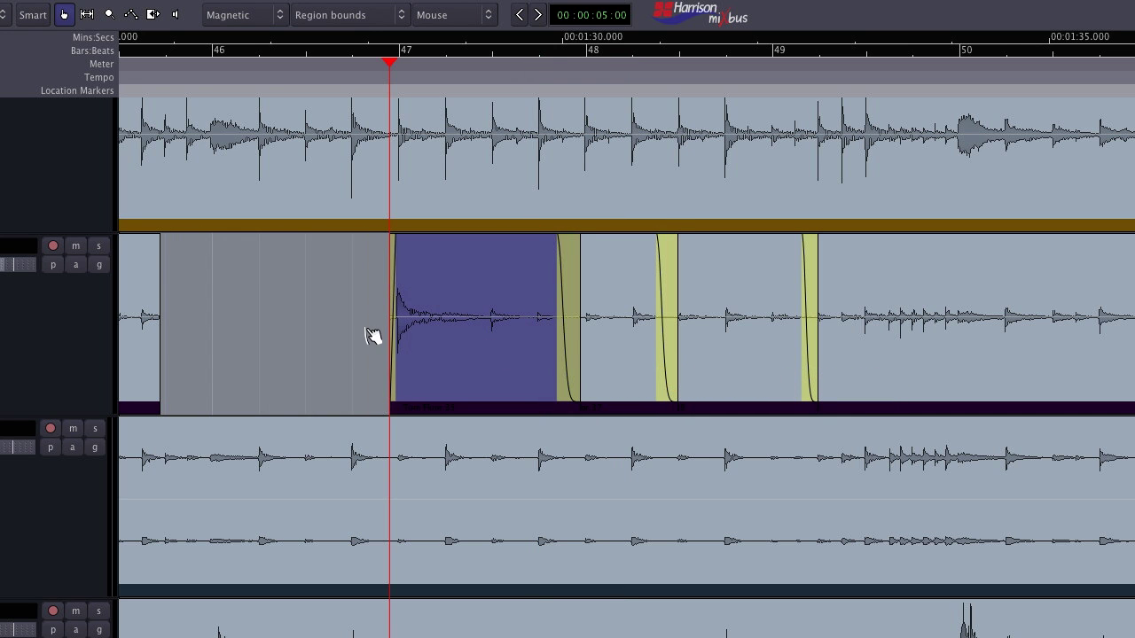
pyautogui.click(375, 334)
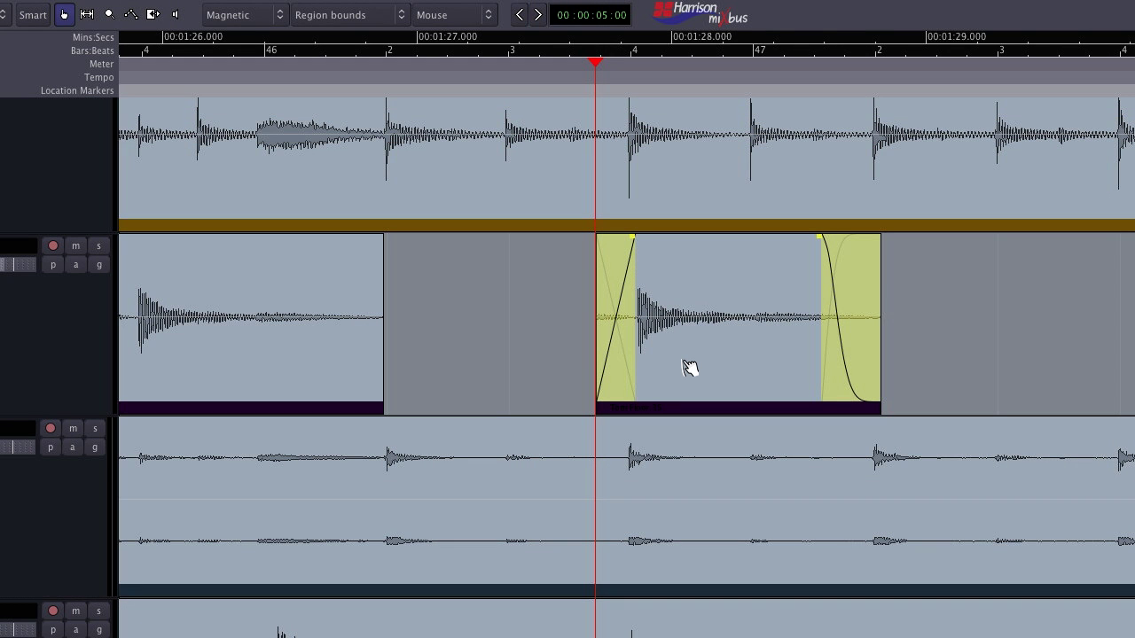
# Slide the second-track regions around bars 29–31 so their ends overlap and crossfade.
pyautogui.moveTo(690, 368); pyautogui.dragTo(414, 377)
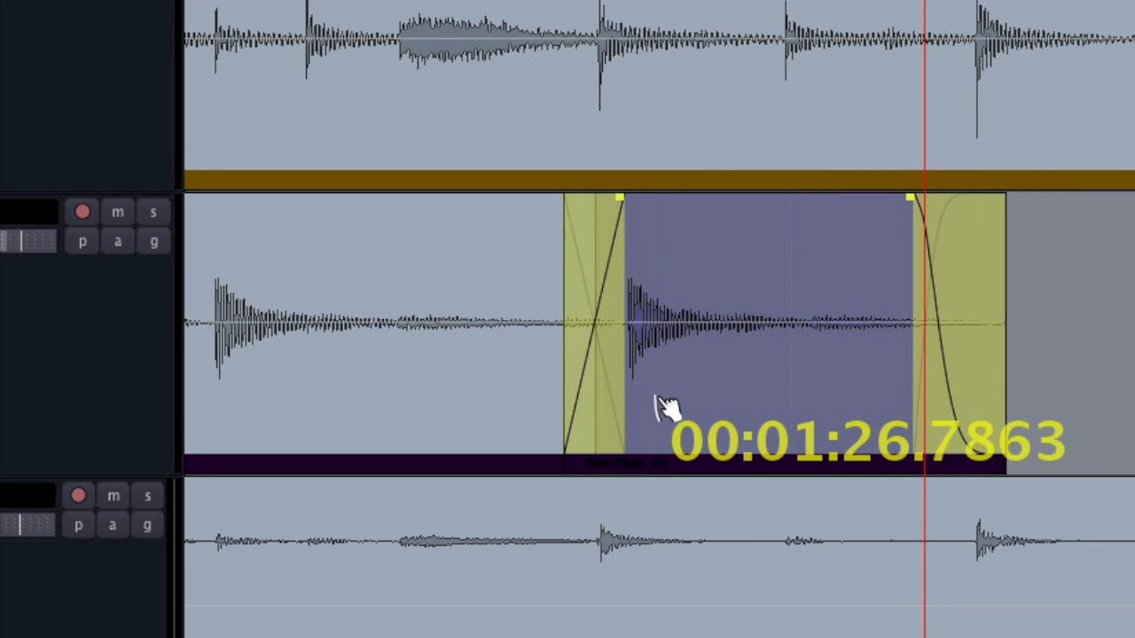
pyautogui.moveTo(640, 413); pyautogui.dragTo(641, 414)
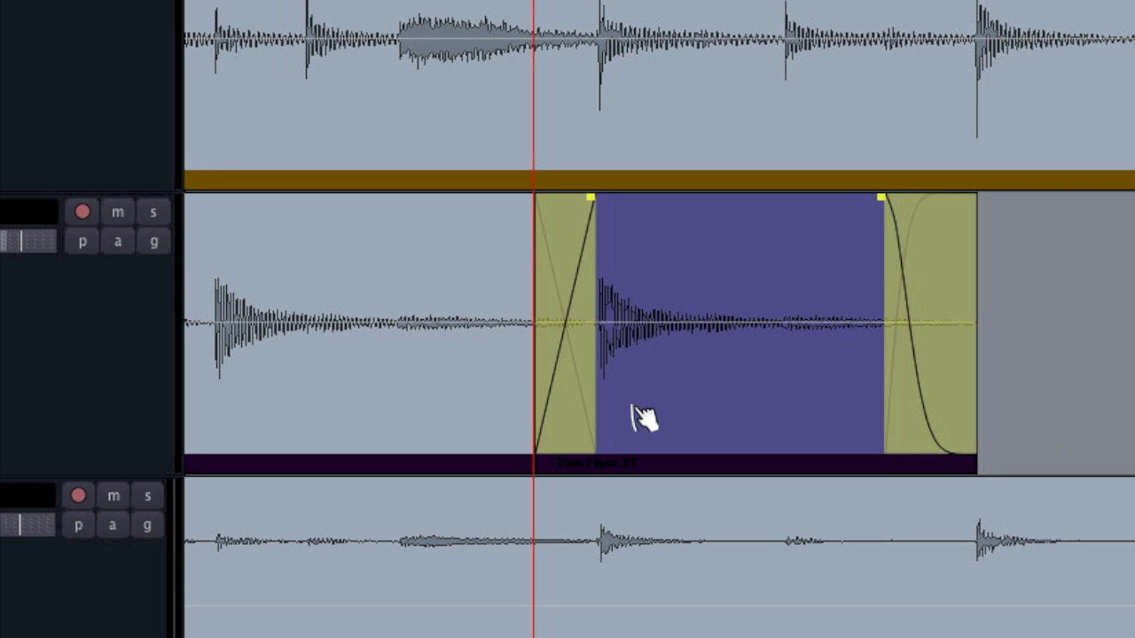
pyautogui.moveTo(644, 418); pyautogui.dragTo(446, 382)
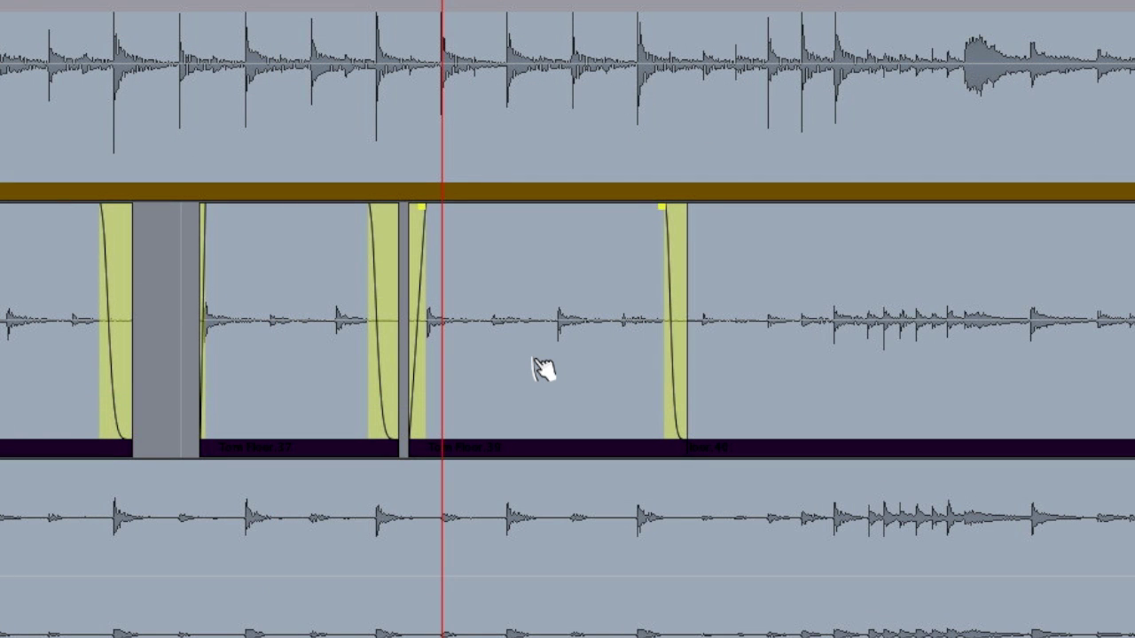
pyautogui.moveTo(539, 368); pyautogui.dragTo(627, 393)
pyautogui.moveTo(353, 382); pyautogui.dragTo(524, 385)
pyautogui.moveTo(36, 367); pyautogui.dragTo(337, 376)
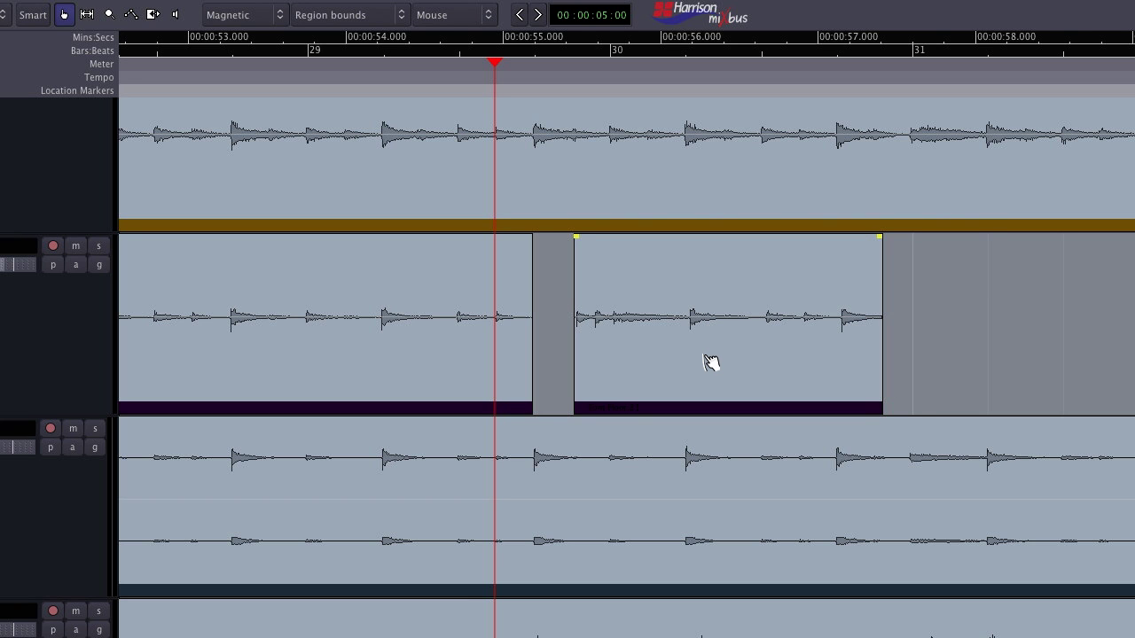
# Move the region earlier to about 0:56 and give it a roughly 0.06-second fade-in.
pyautogui.moveTo(711, 362); pyautogui.dragTo(627, 370)
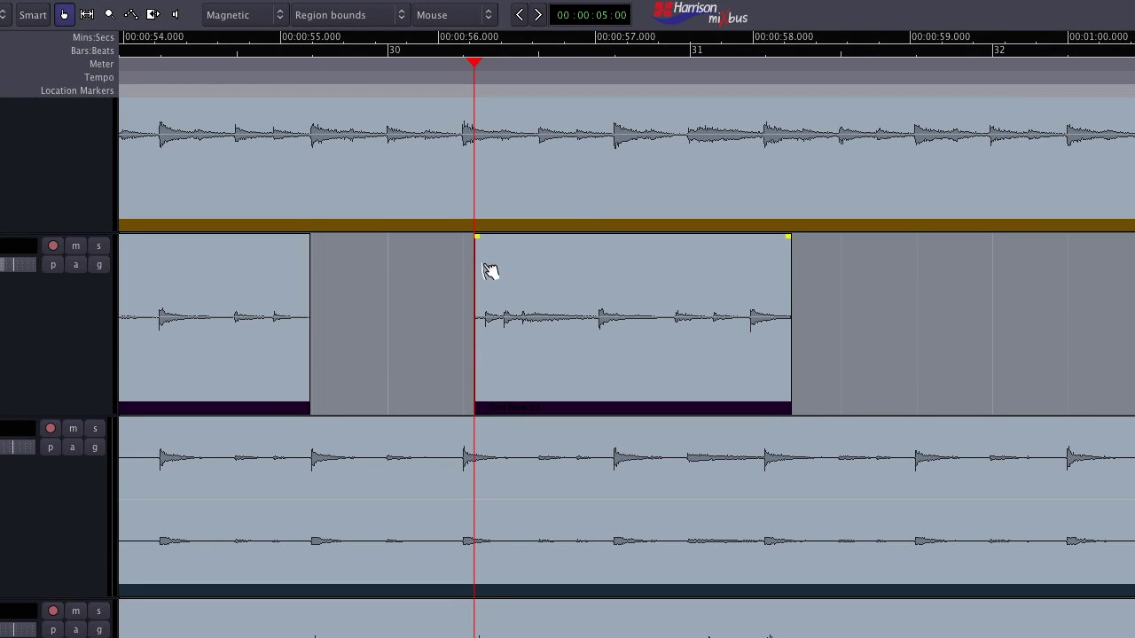
pyautogui.moveTo(477, 237); pyautogui.dragTo(493, 245)
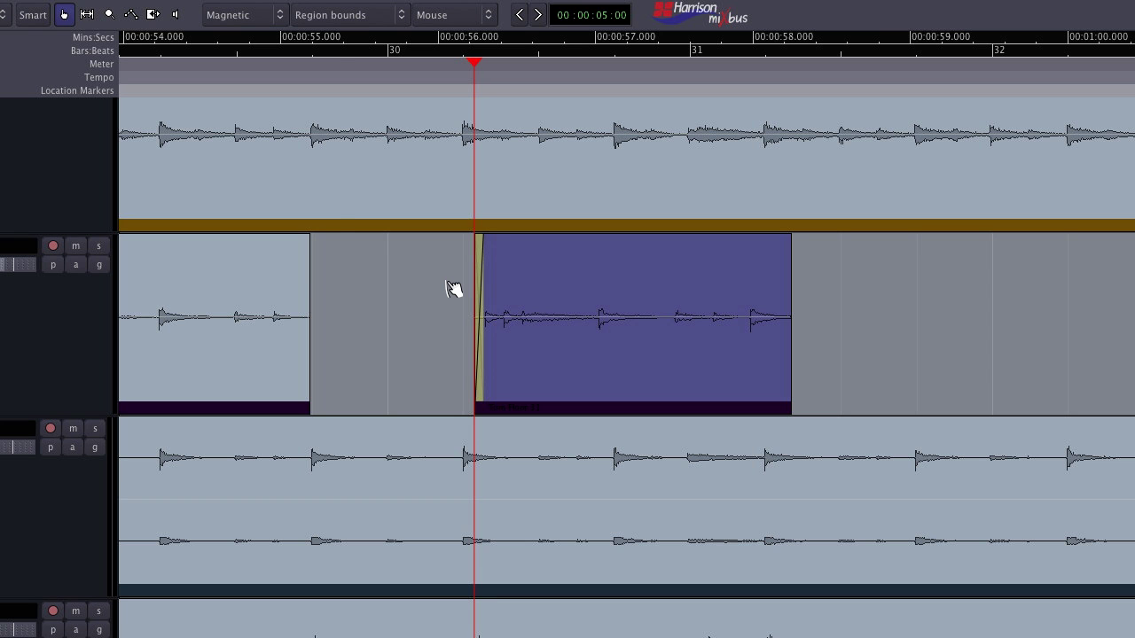
# Zoom in on where Bass.19 starts to inspect its short fade-in, then zoom back out to the Bass track.
pyautogui.scroll(3, 563, 354)
pyautogui.scroll(3, 565, 355)
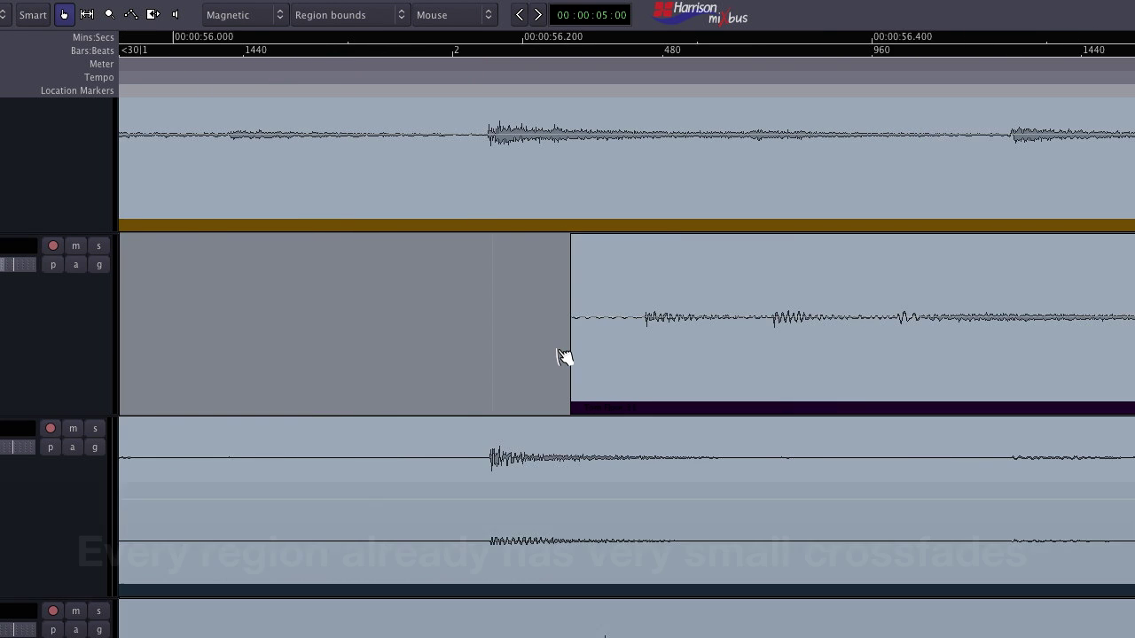
pyautogui.scroll(2, 565, 356)
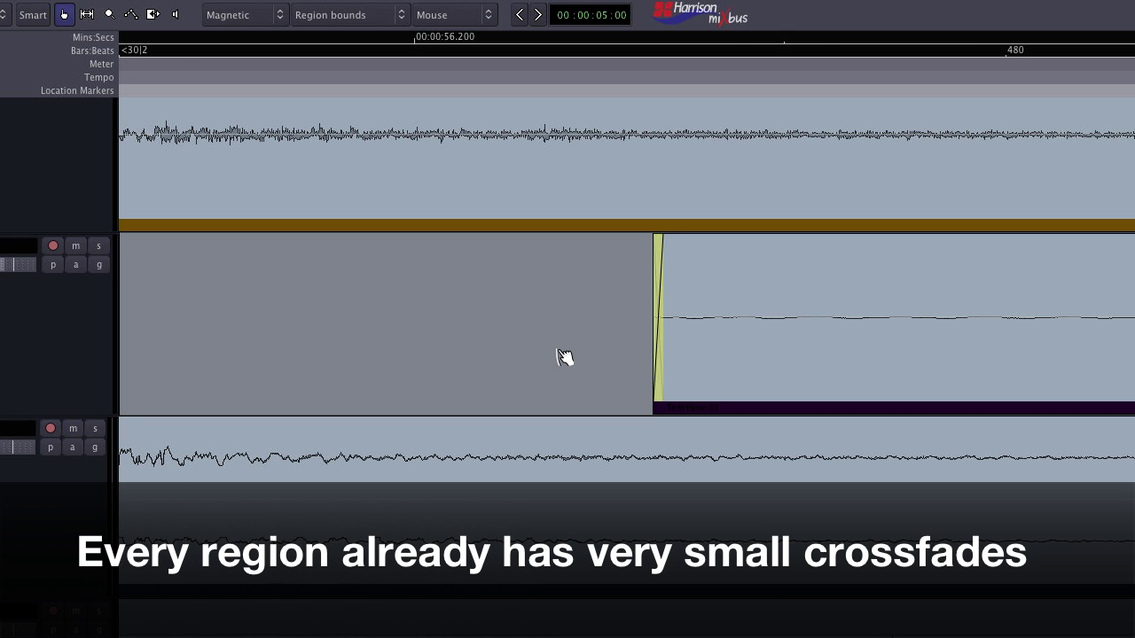
pyautogui.scroll(-2, 485, 331)
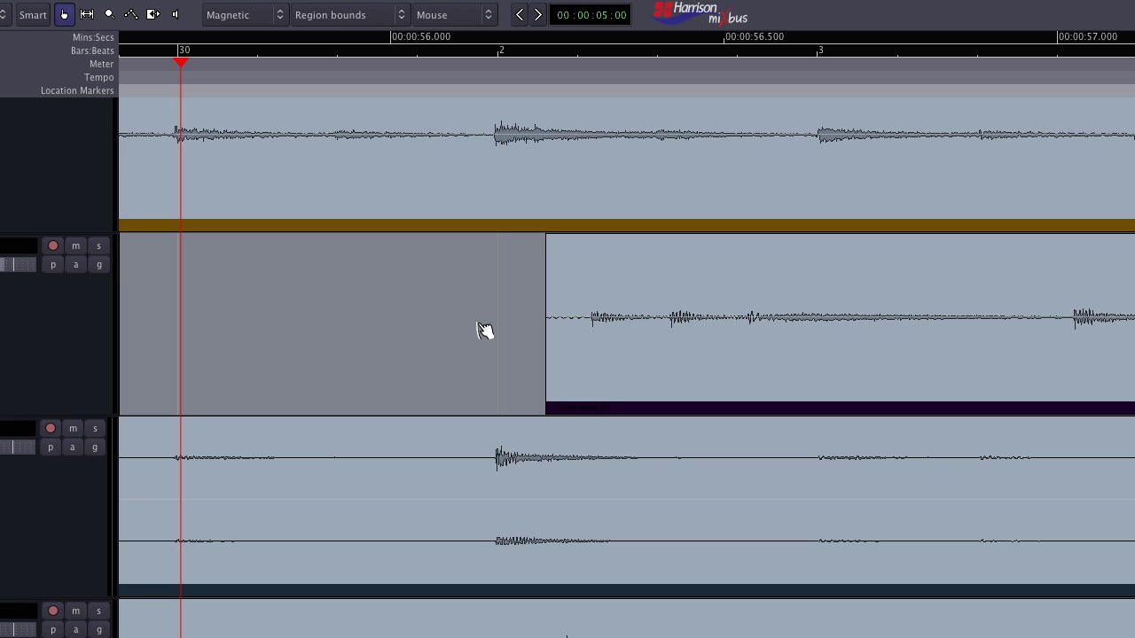
pyautogui.moveTo(594, 346)
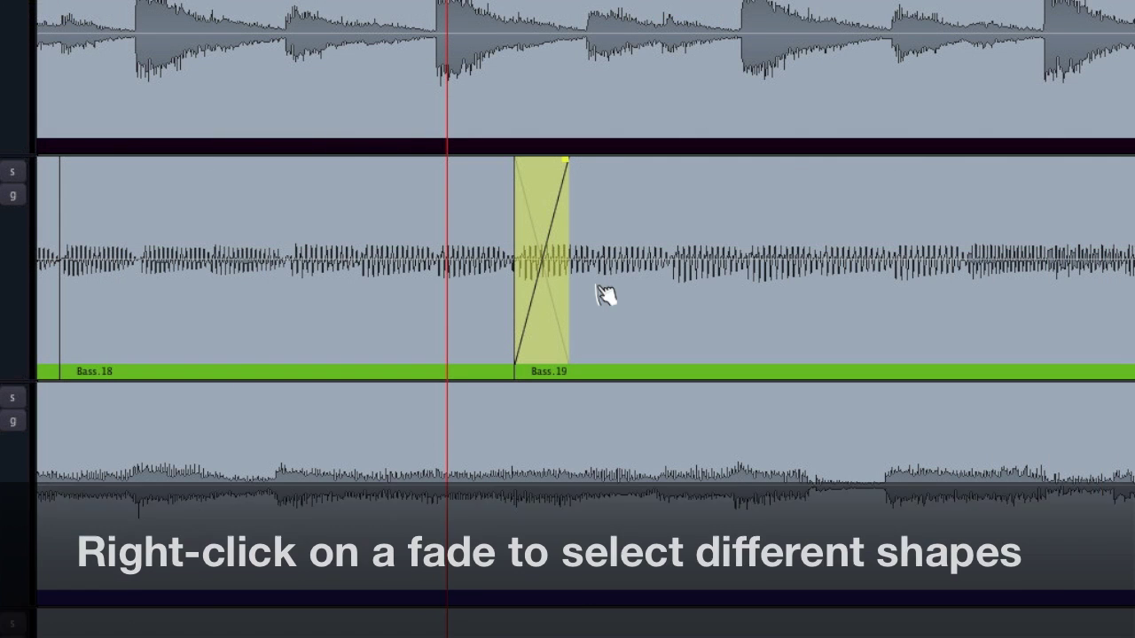
# Try Const Power, then Linear, on the fade-in, and give the fade-out a Const Power curve.
pyautogui.rightClick(555, 291)
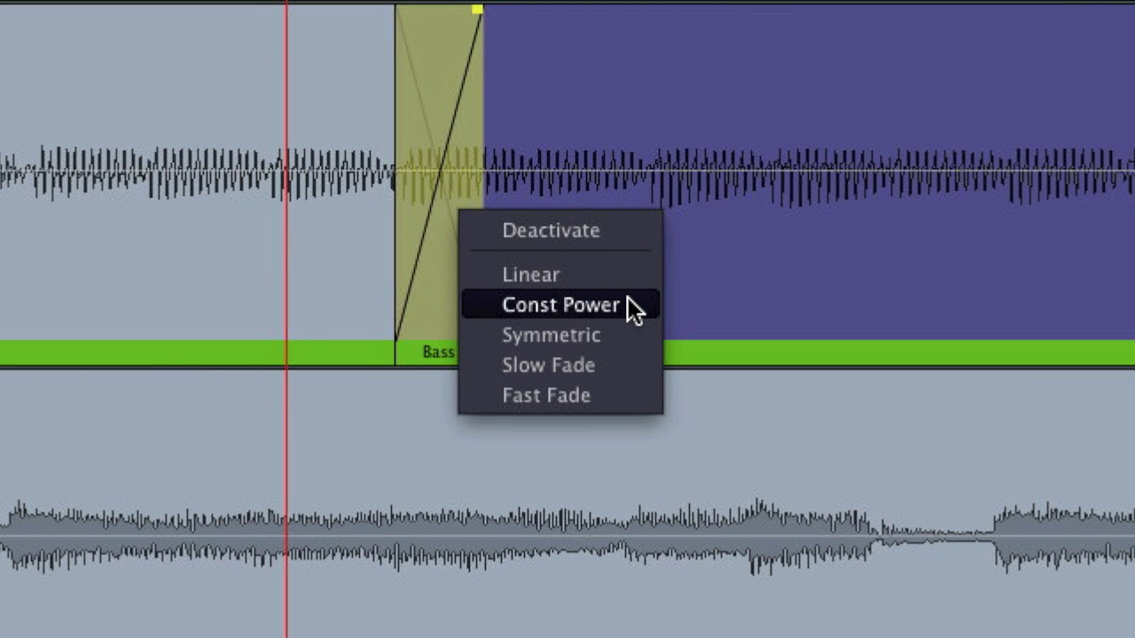
pyautogui.click(627, 306)
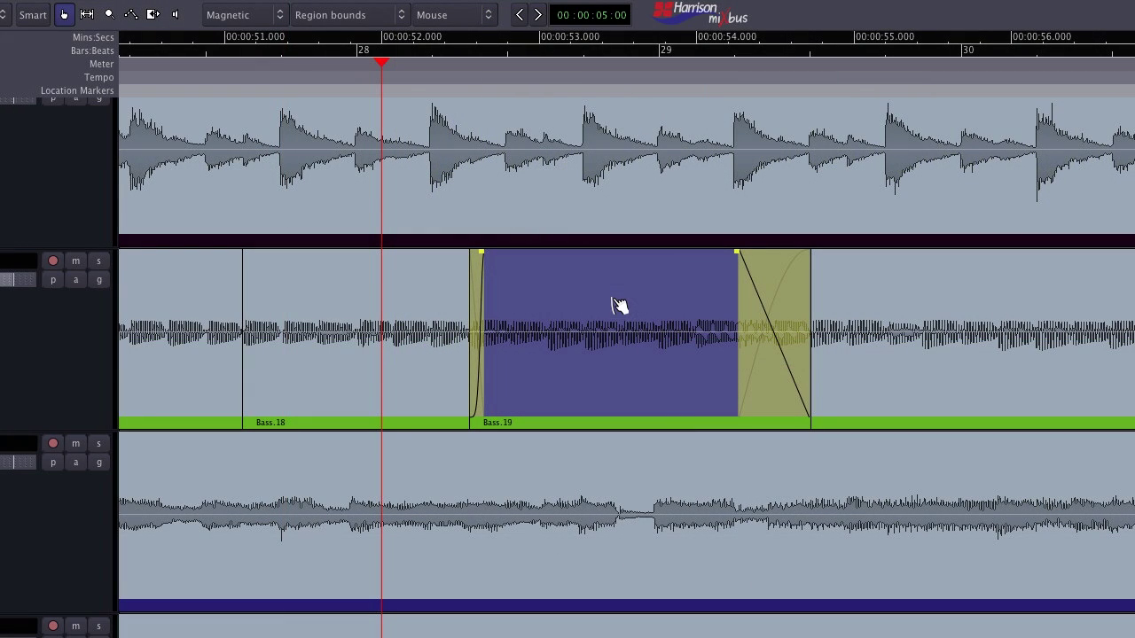
pyautogui.rightClick(481, 342)
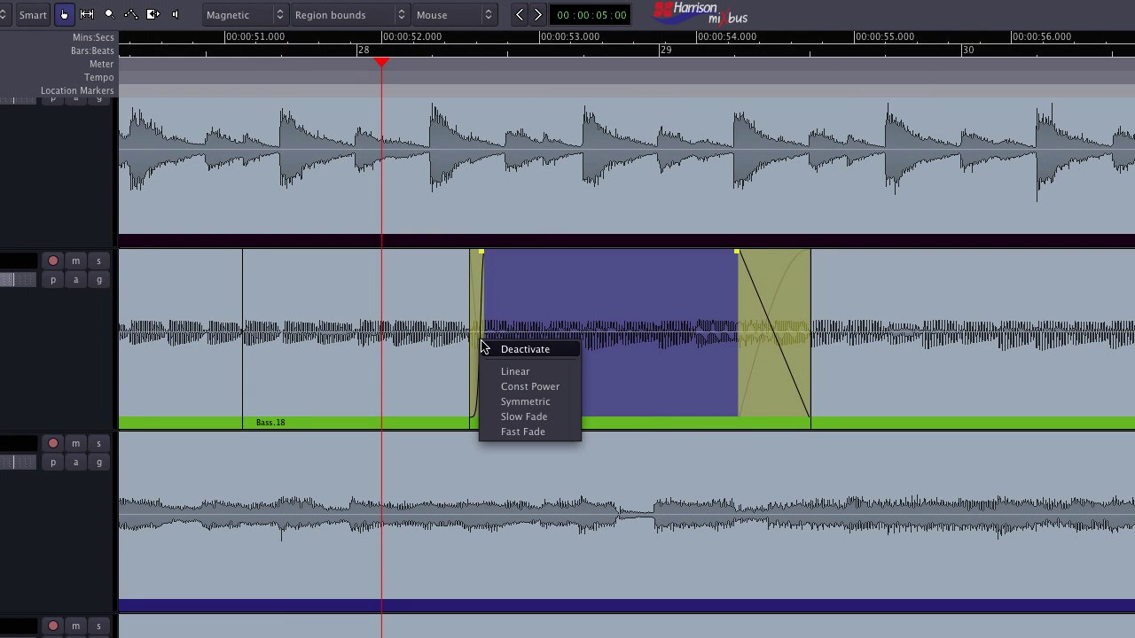
pyautogui.click(500, 371)
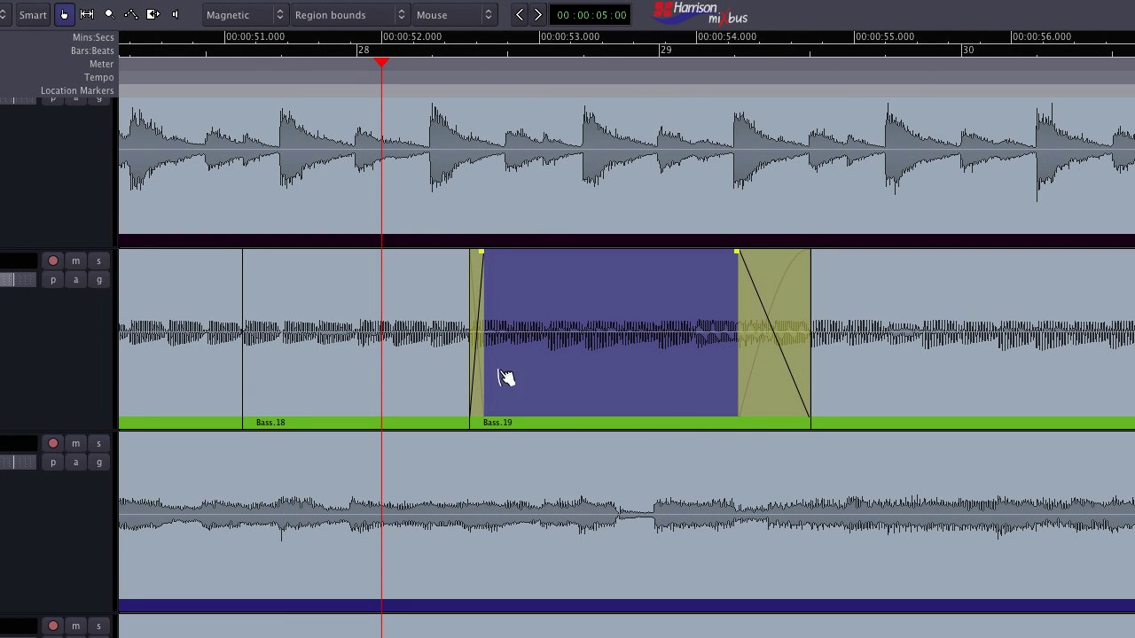
pyautogui.rightClick(785, 350)
pyautogui.click(804, 398)
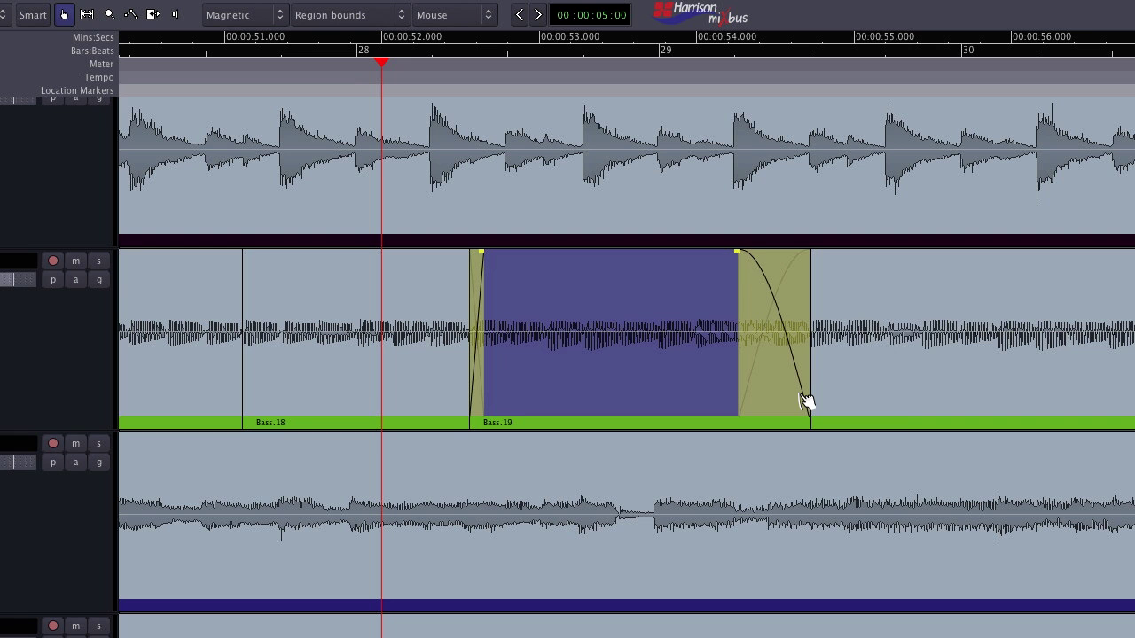
# Make the fade-in a Symmetric S-curve and lengthen it to about 0.15 s.
pyautogui.rightClick(475, 351)
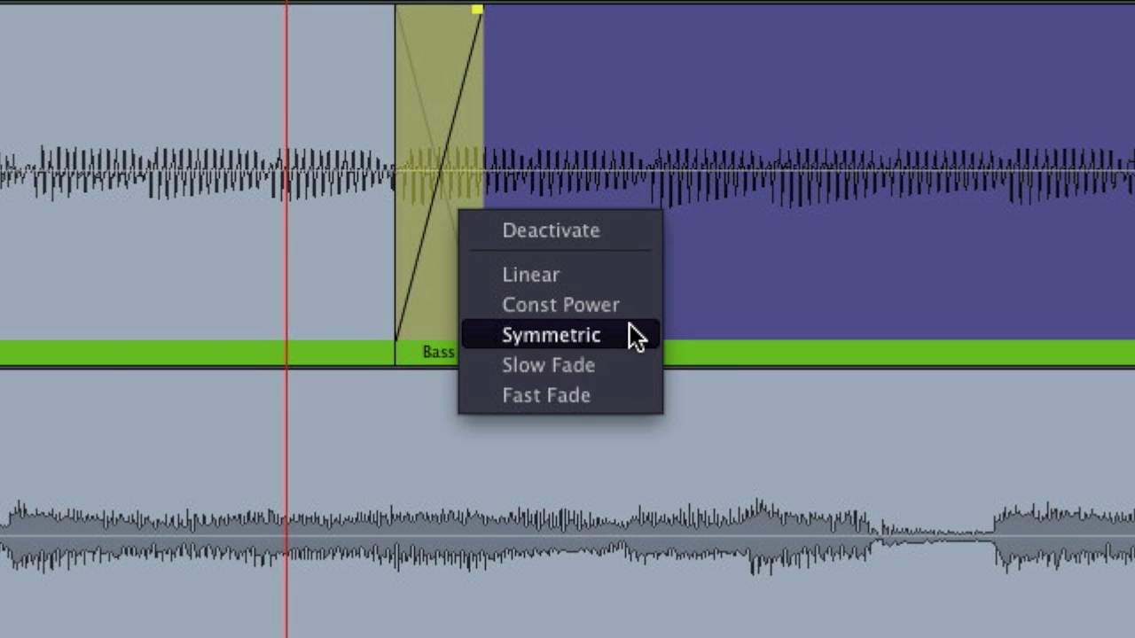
pyautogui.click(631, 335)
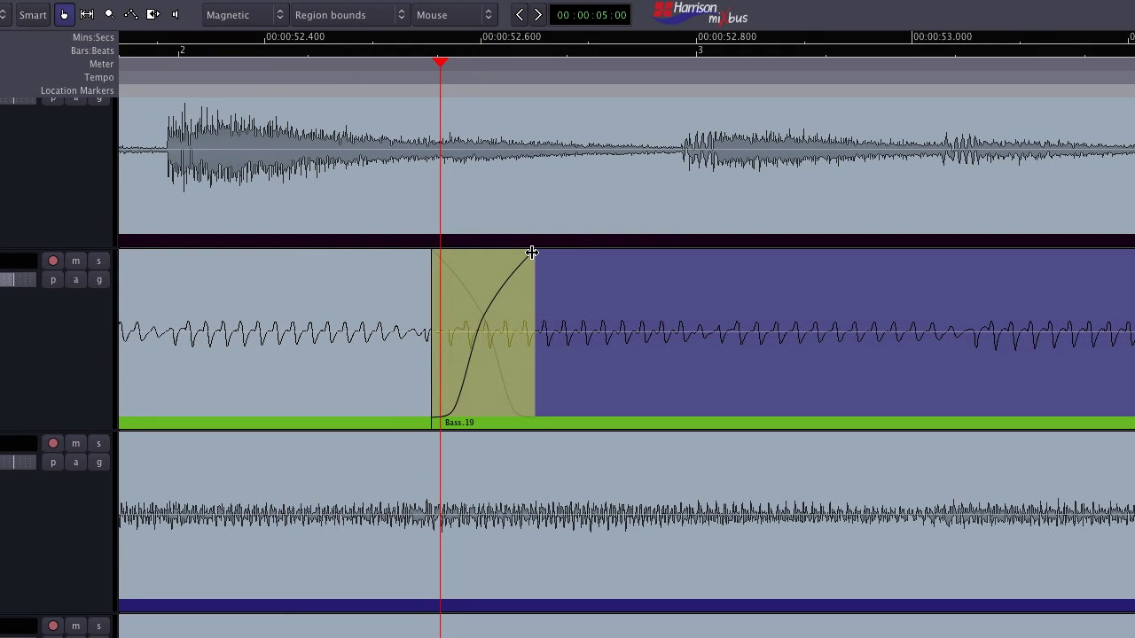
pyautogui.moveTo(531, 253); pyautogui.dragTo(587, 255)
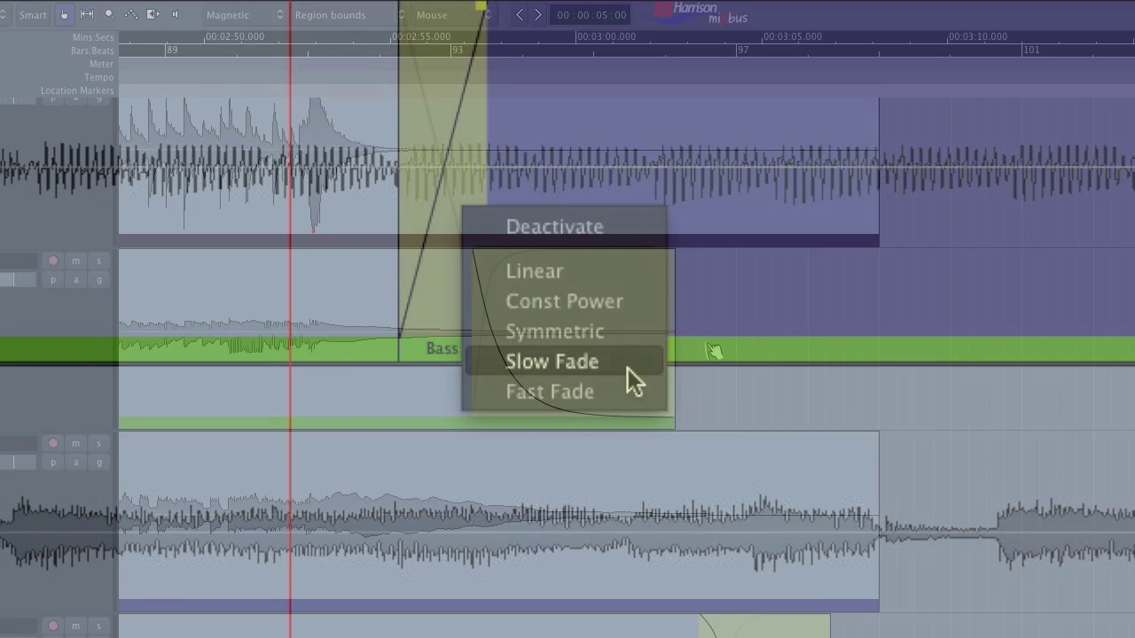
# Apply a Slow Fade curve, then extend the region's end and trim it back slightly.
pyautogui.click(628, 368)
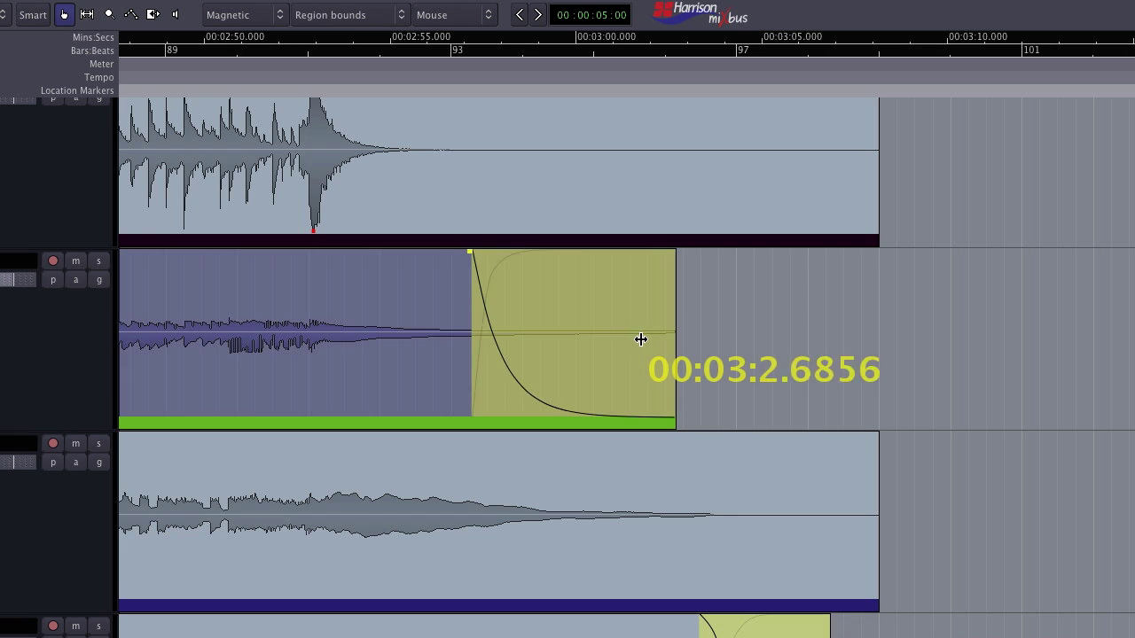
pyautogui.moveTo(641, 340); pyautogui.dragTo(706, 343)
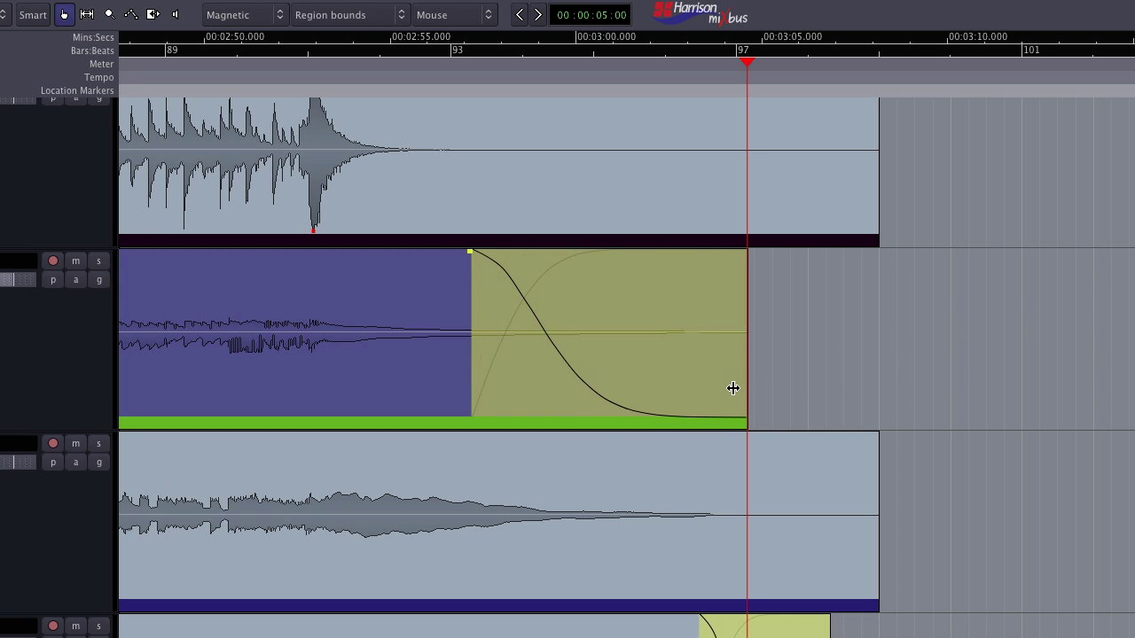
pyautogui.moveTo(725, 382); pyautogui.dragTo(644, 380)
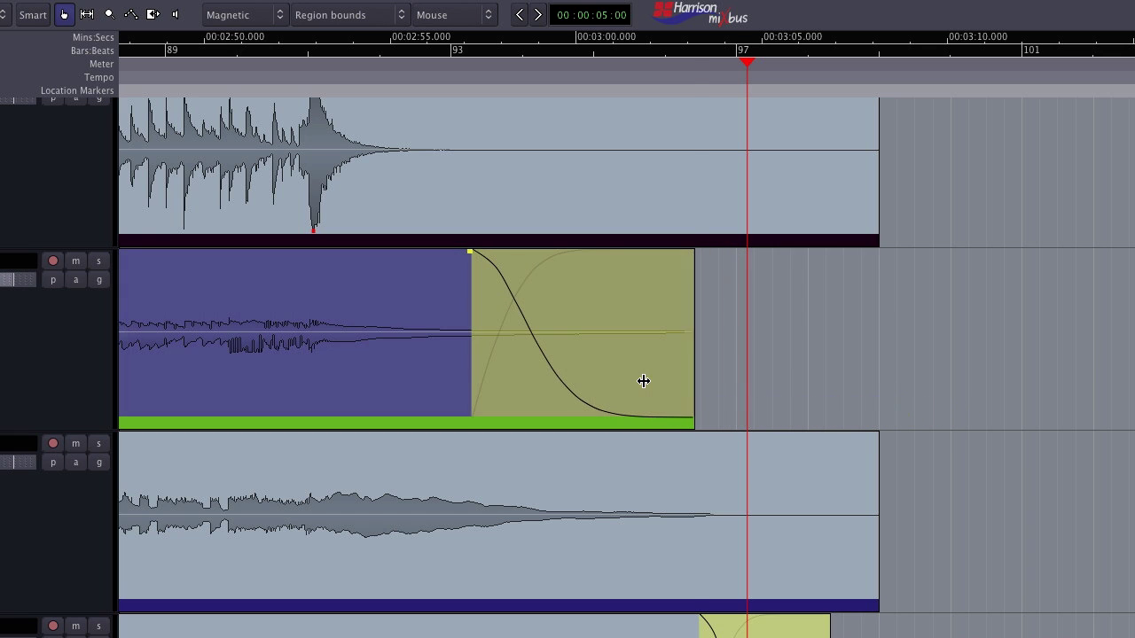
pyautogui.click(714, 393)
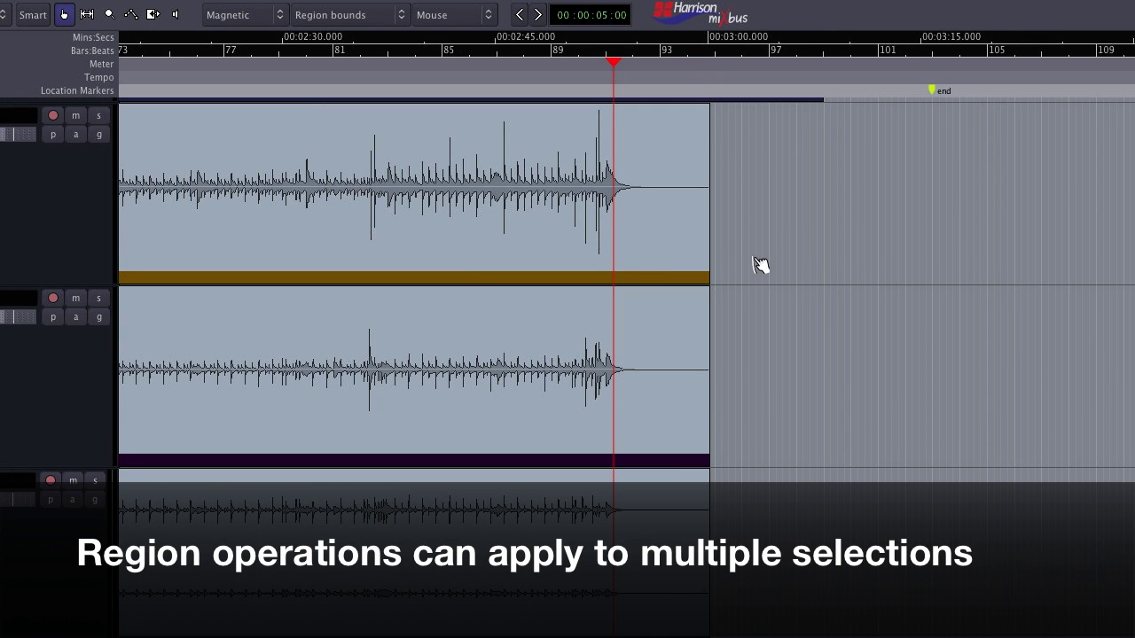
# Select the three stacked regions, trim their ends together, and add a matching fade-out of about 1.75 s.
pyautogui.moveTo(756, 241); pyautogui.dragTo(642, 531)
pyautogui.moveTo(701, 456); pyautogui.dragTo(646, 459)
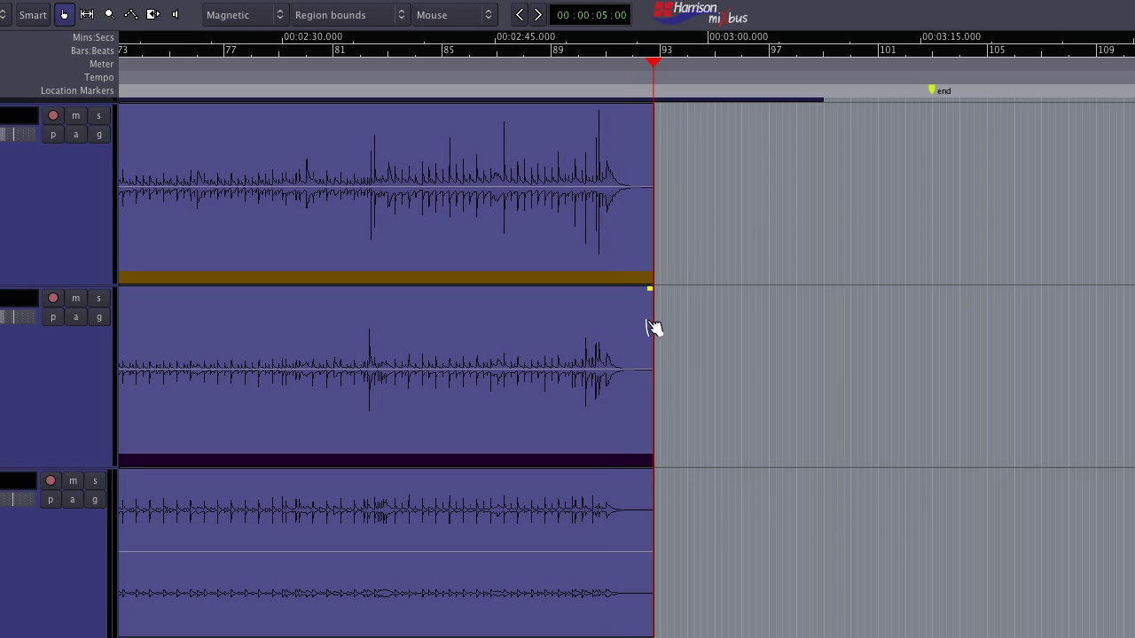
pyautogui.moveTo(649, 290); pyautogui.dragTo(627, 293)
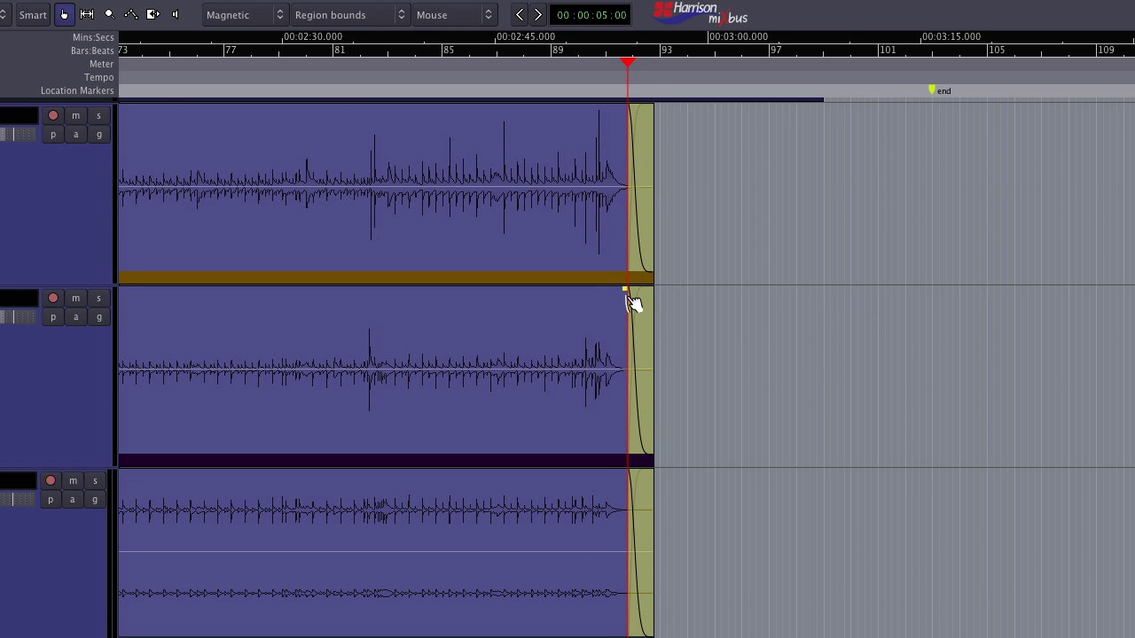
pyautogui.hotkey('shift', 'z')
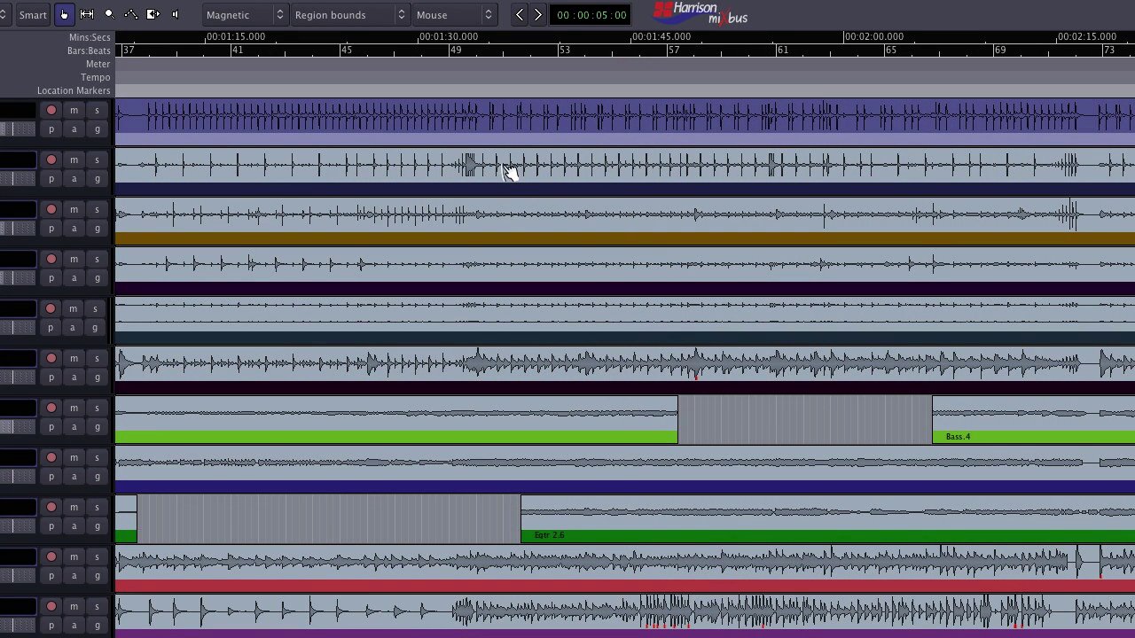
# Open the Kick.5 region's operations submenu, showing options such as Rename, Lock, Mute and Normalize.
pyautogui.rightClick(525, 113)
pyautogui.moveTo(543, 115)
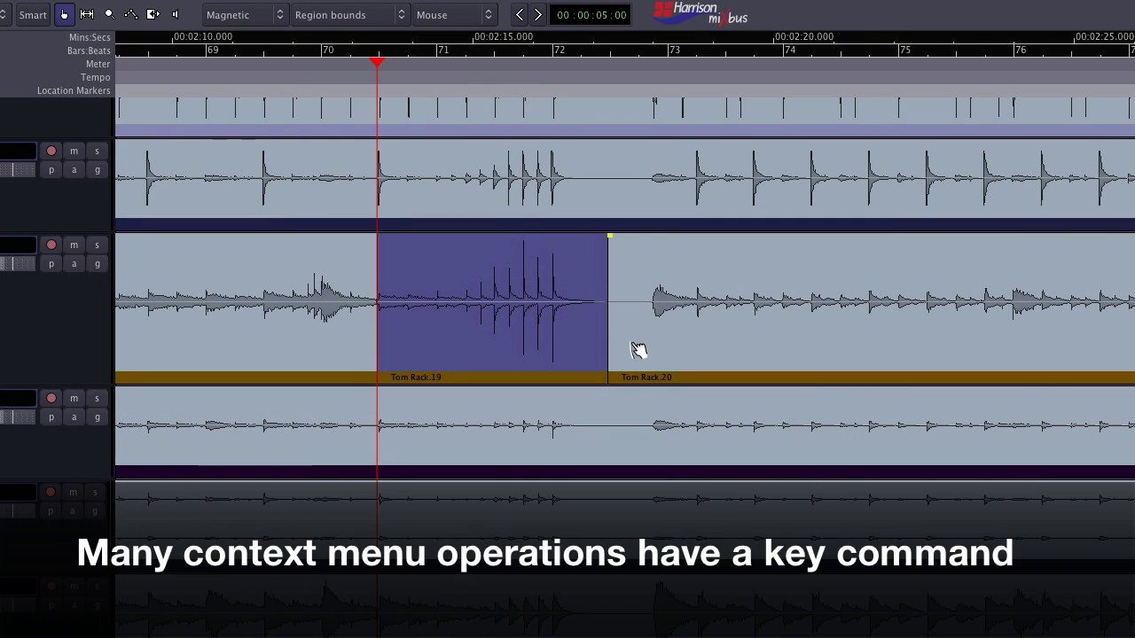
# Check the Region menu's Mute shortcut, then mute Tom Rack.19 and Tom Rack.20 with Cmd+M.
pyautogui.hotkey('ctrl', '^')
pyautogui.hotkey('ctrl', '^')
pyautogui.hotkey('ctrl', '^')
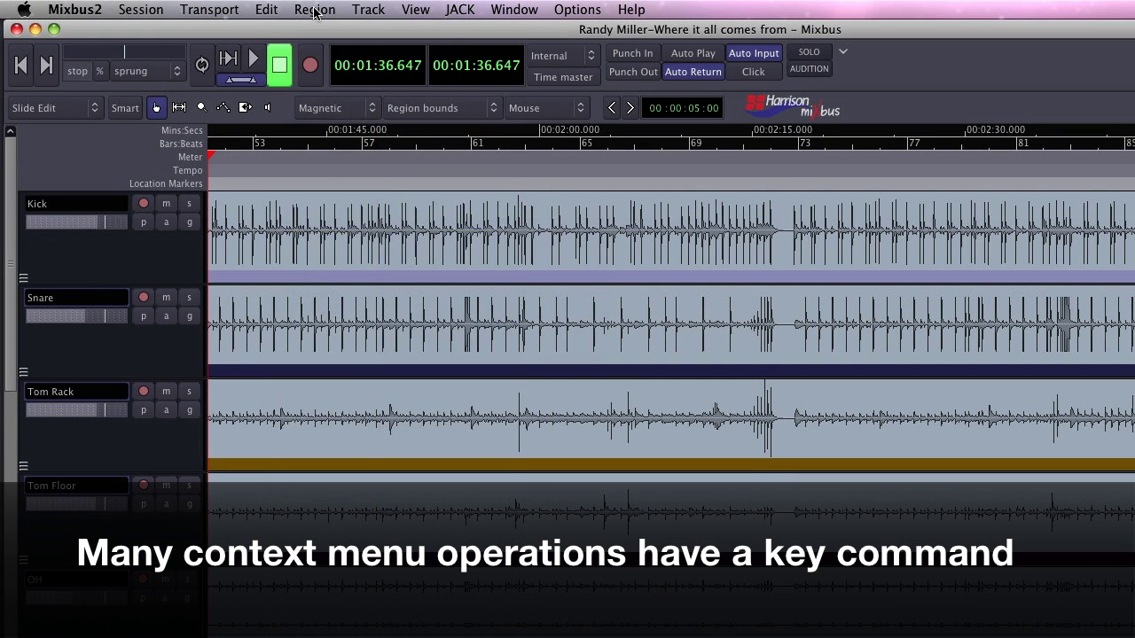
pyautogui.click(314, 10)
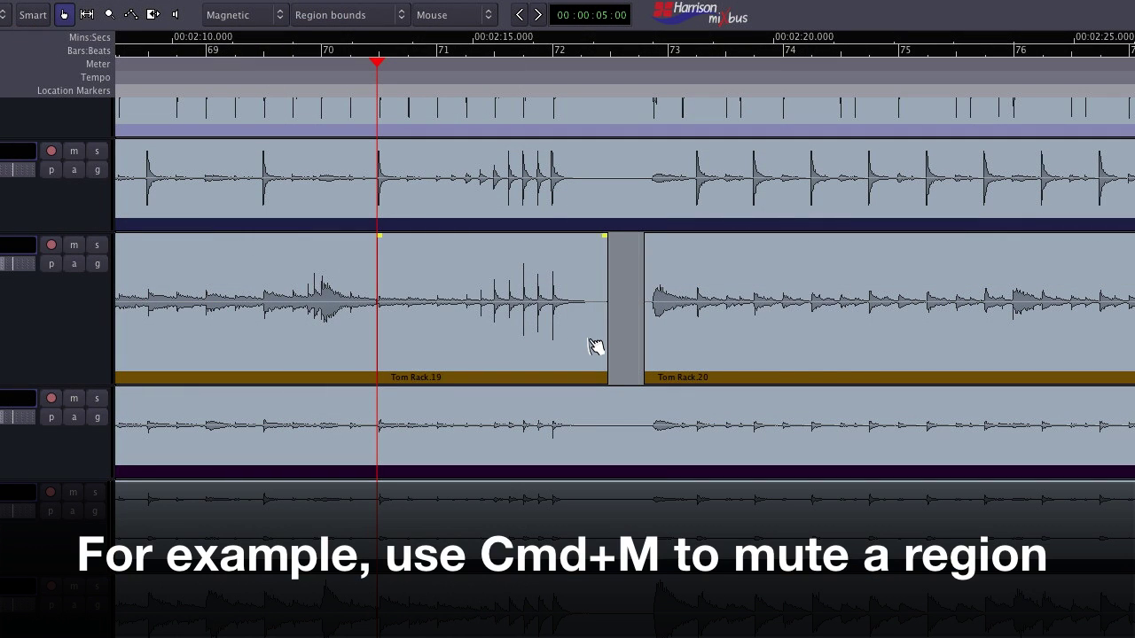
pyautogui.click(596, 346)
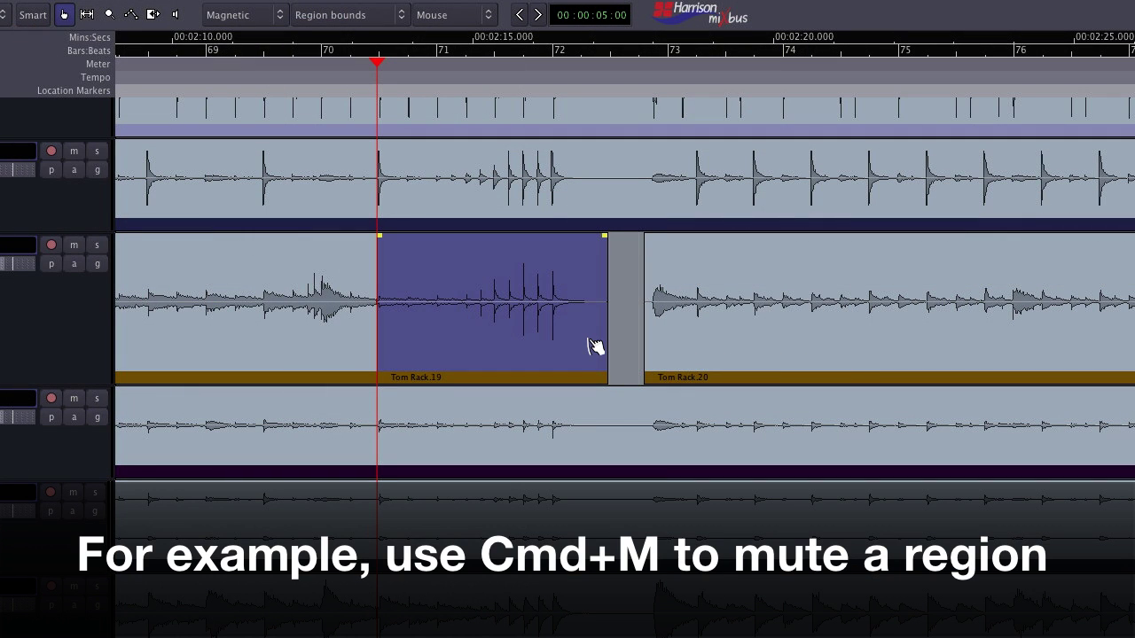
pyautogui.press('super+m')
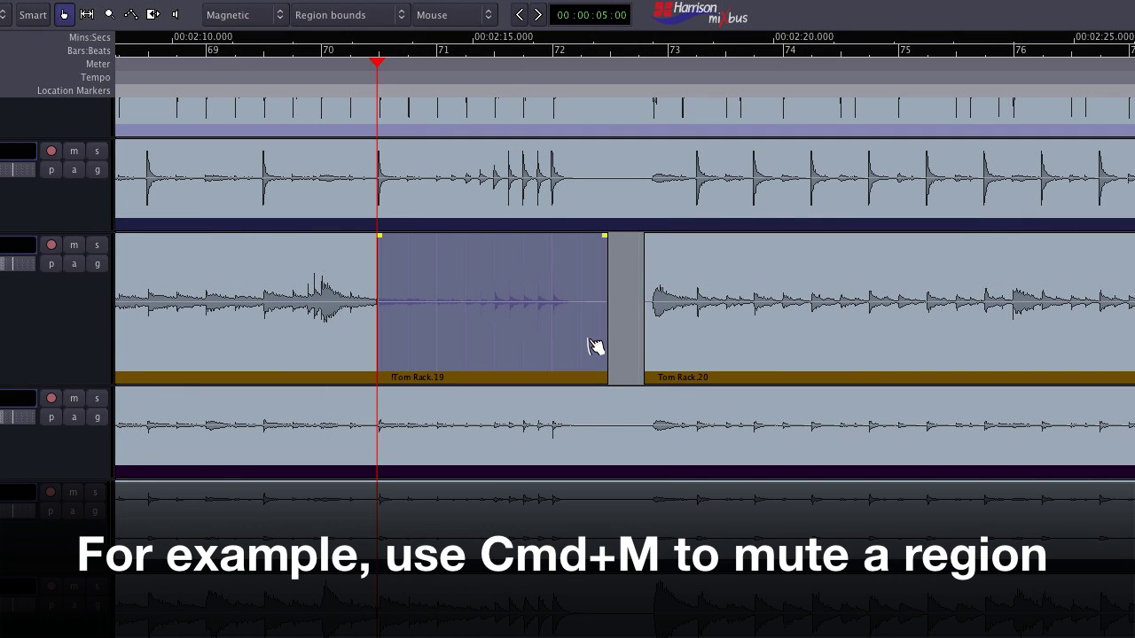
pyautogui.click(621, 347)
pyautogui.press('super+m')
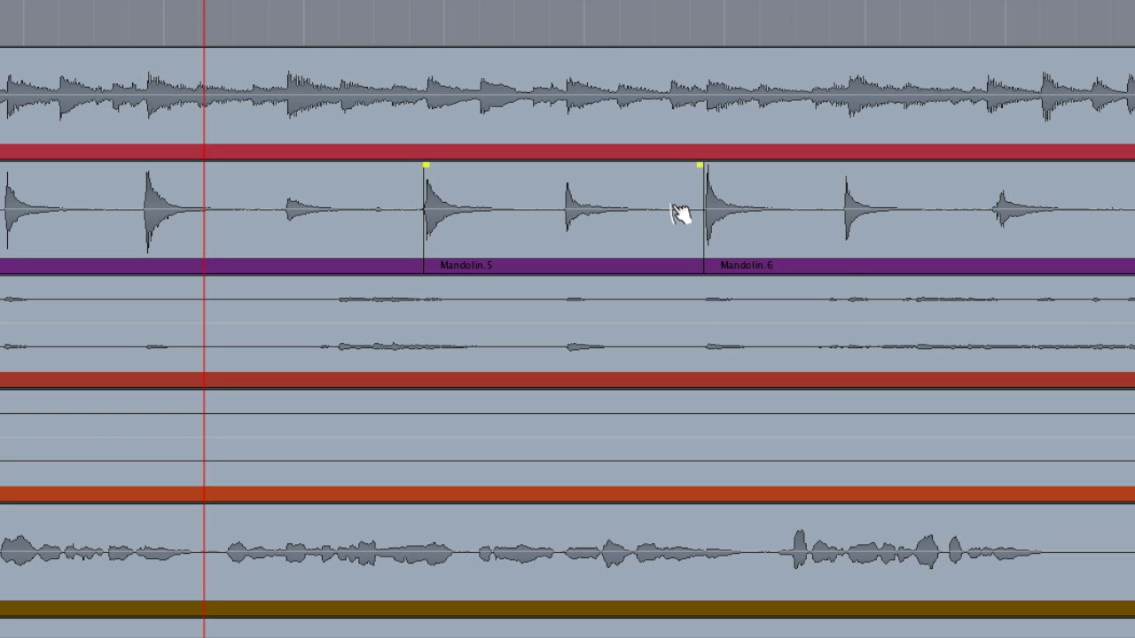
# Untick Opaque for Mandolin.5 and slide the region earlier in time.
pyautogui.rightClick(671, 204)
pyautogui.moveTo(688, 214)
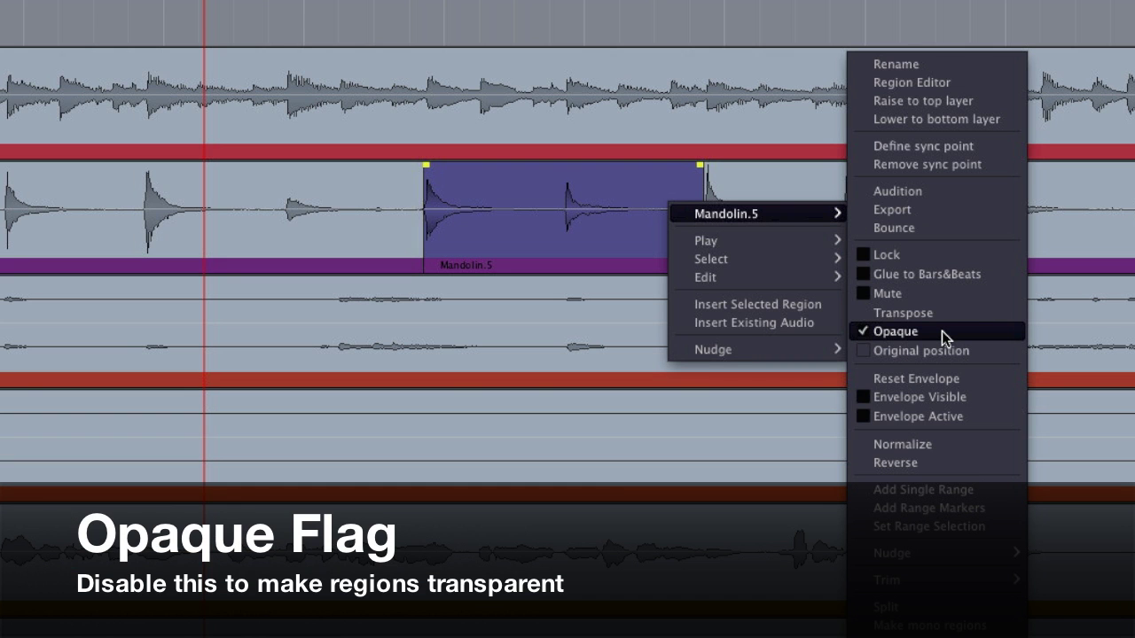
pyautogui.click(941, 331)
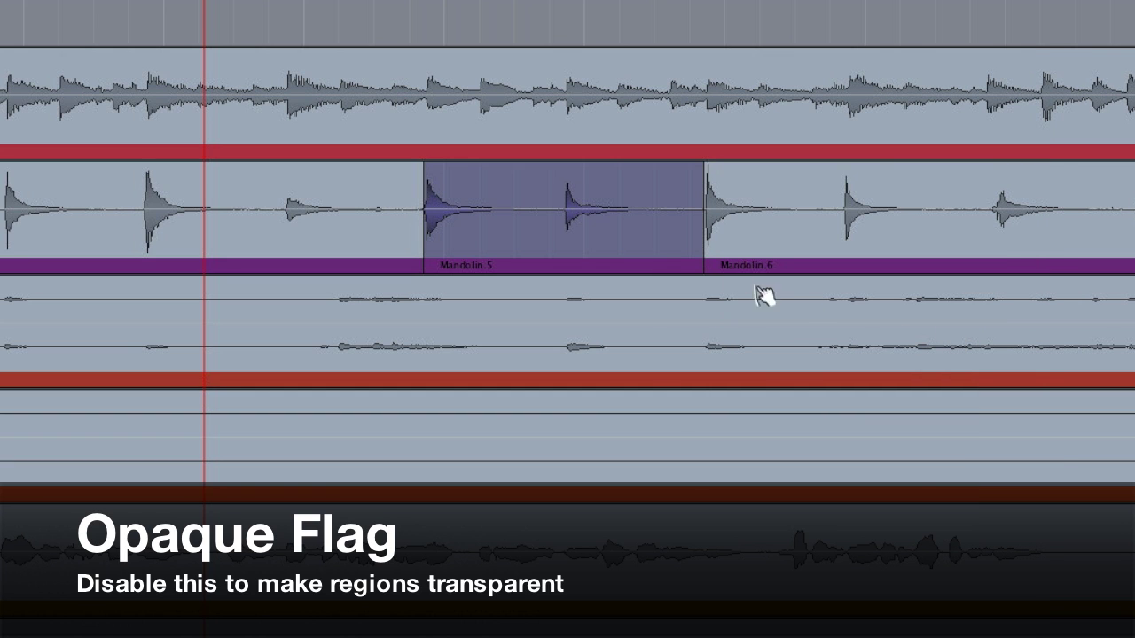
pyautogui.moveTo(658, 257); pyautogui.dragTo(479, 258)
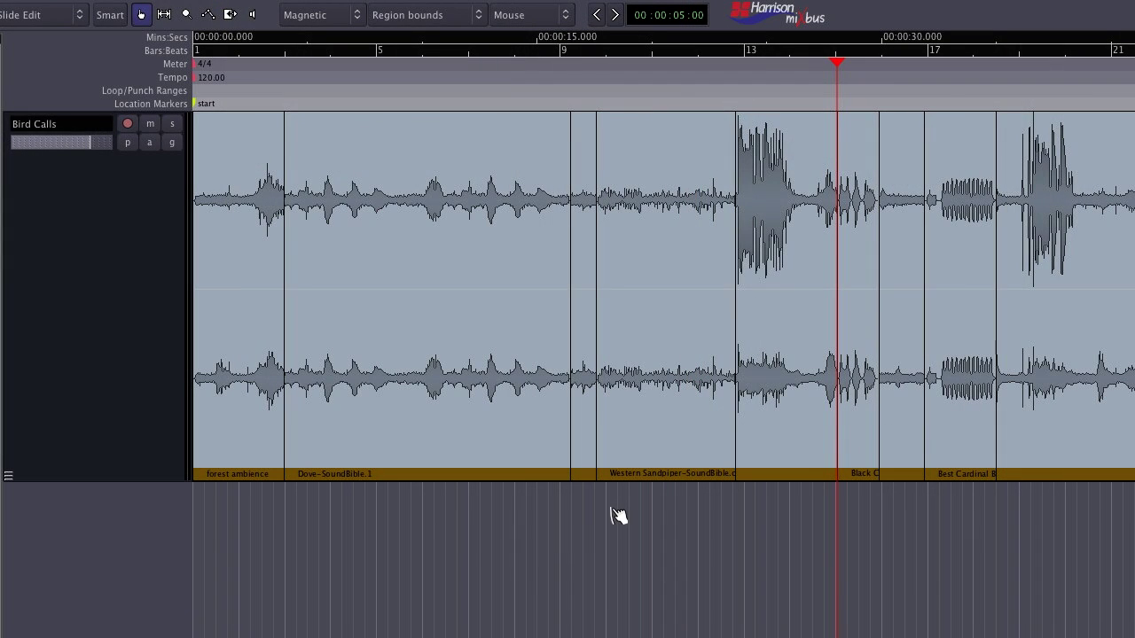
# Shorten the Dove region's end, start Western Sandpiper later, and reset the Bird Calls fader to 0 dB.
pyautogui.moveTo(570, 479); pyautogui.dragTo(459, 484)
pyautogui.moveTo(603, 477); pyautogui.dragTo(630, 476)
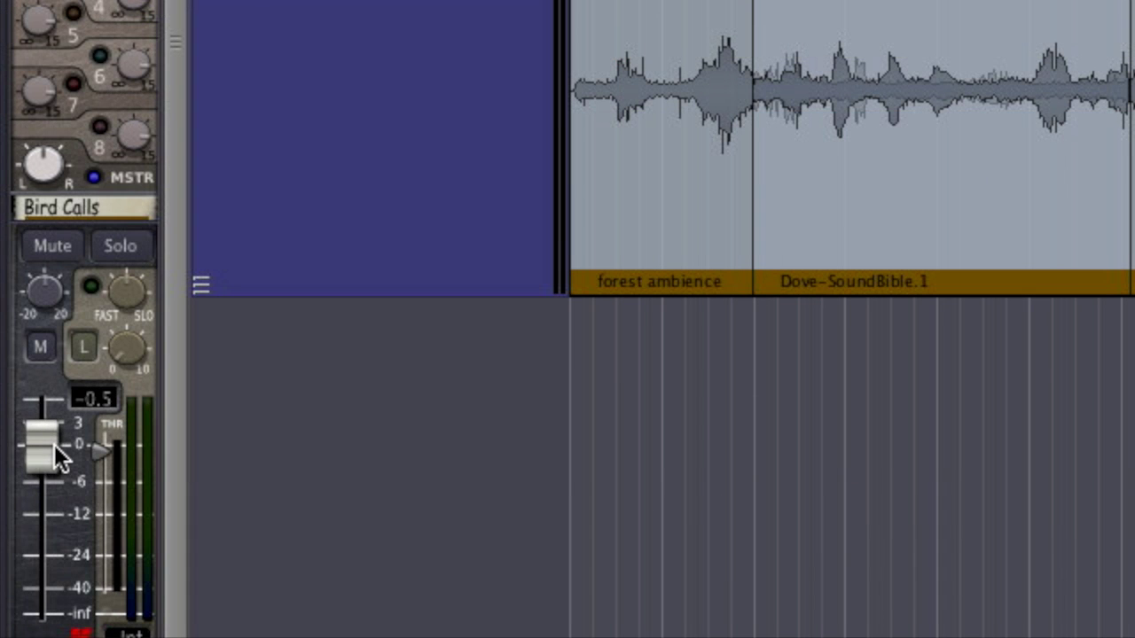
pyautogui.keyDown('shift'); pyautogui.click(54, 445); pyautogui.keyUp('shift')
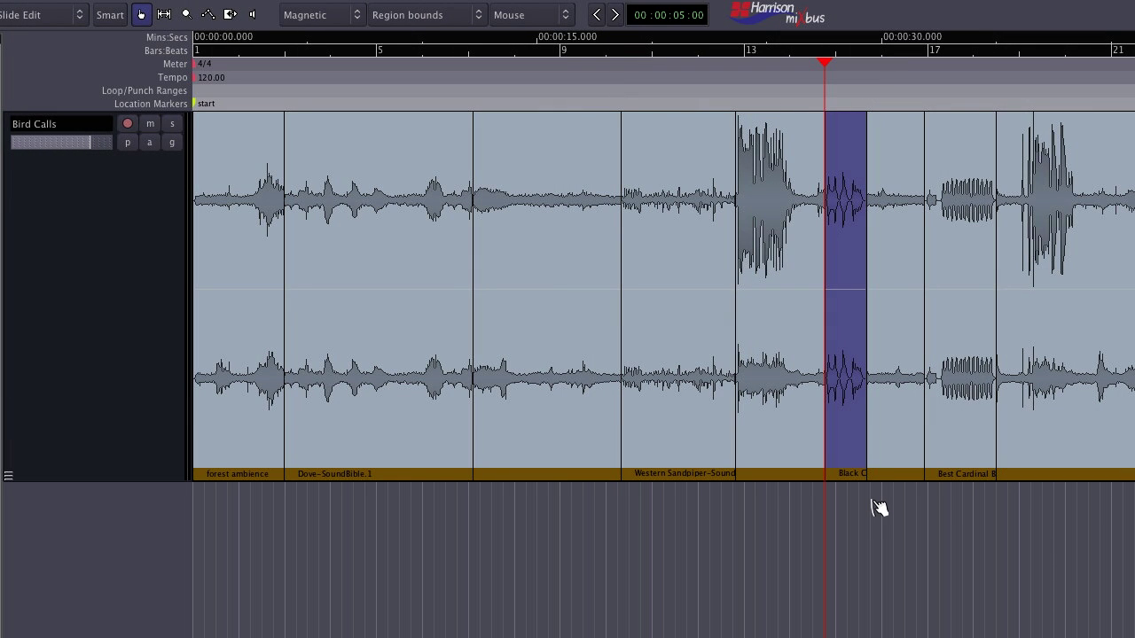
# Make all Bird Calls regions transparent, then shift Western Sandpiper and a short call later to overlap.
pyautogui.rightClick(878, 508)
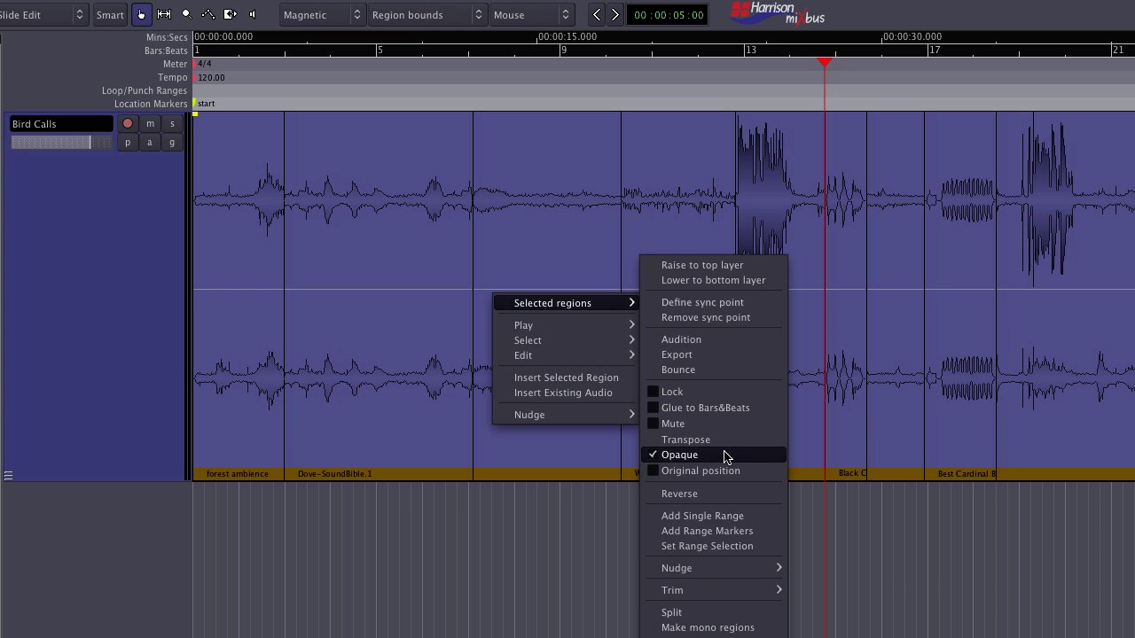
pyautogui.click(725, 456)
pyautogui.click(722, 502)
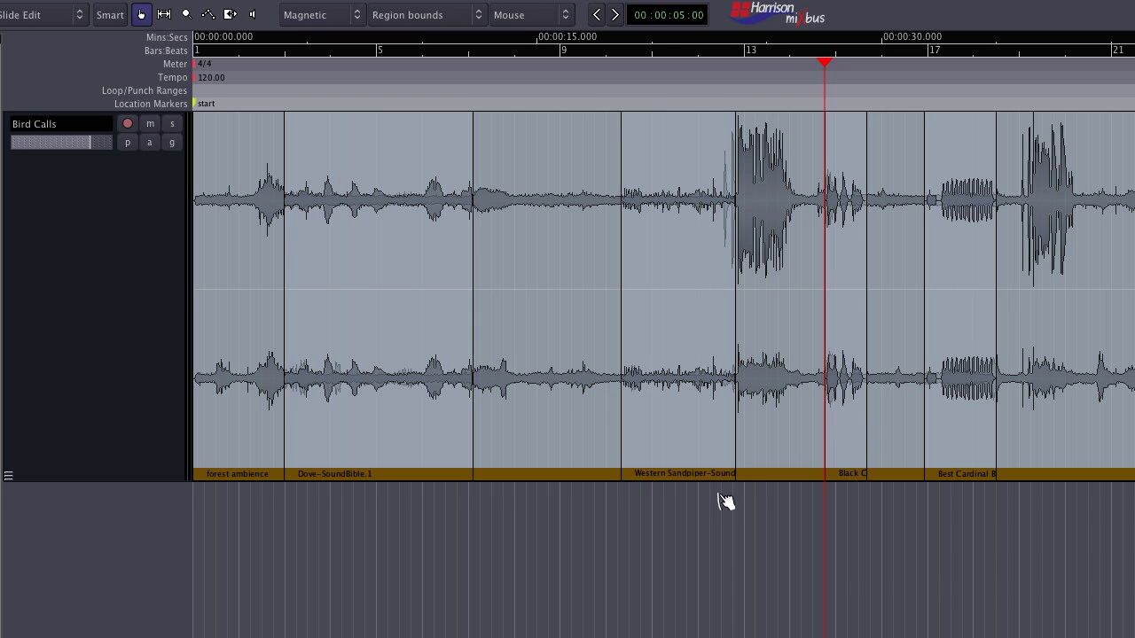
pyautogui.moveTo(702, 449); pyautogui.dragTo(728, 452)
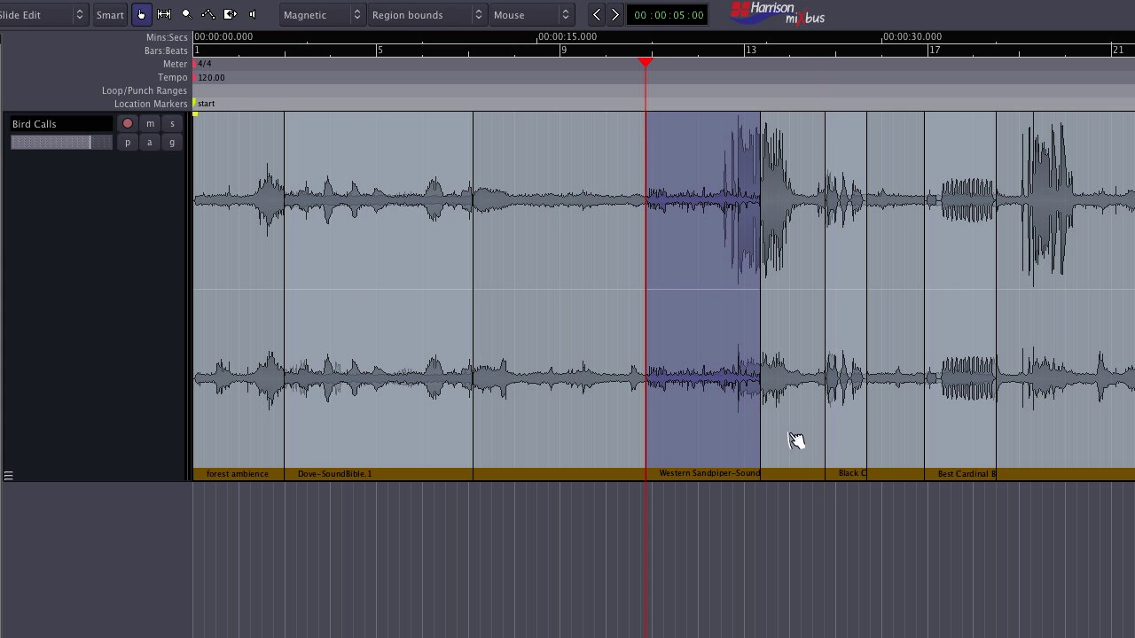
pyautogui.moveTo(837, 434); pyautogui.dragTo(860, 433)
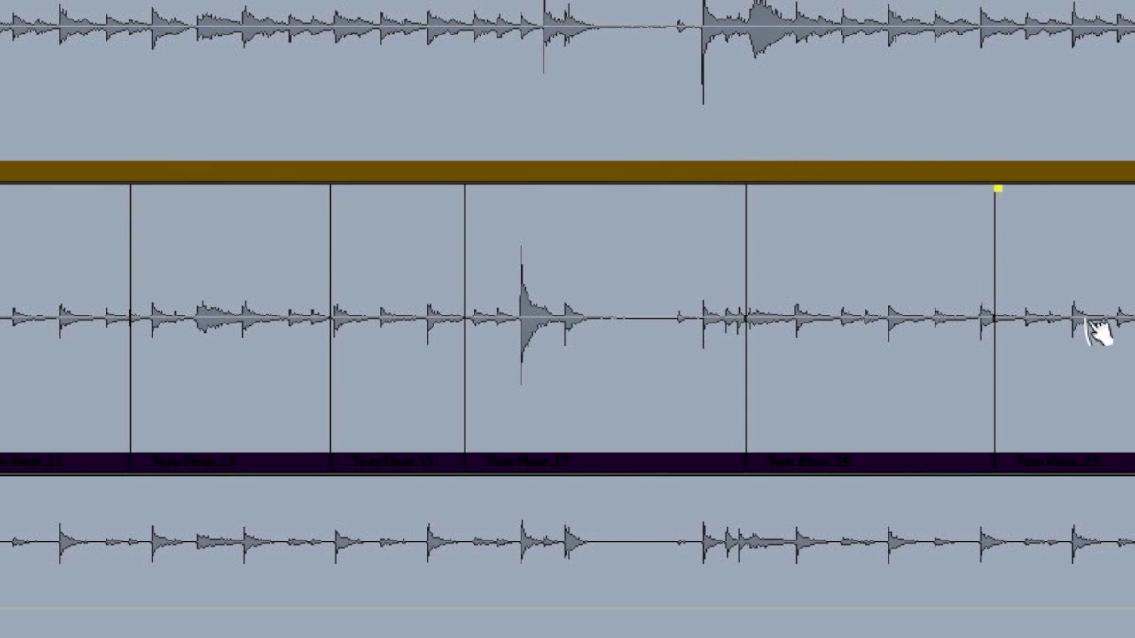
# Move the tom region earlier, reposition Kick.4, and place a copy just after it with a short gap.
pyautogui.moveTo(816, 350); pyautogui.dragTo(744, 350)
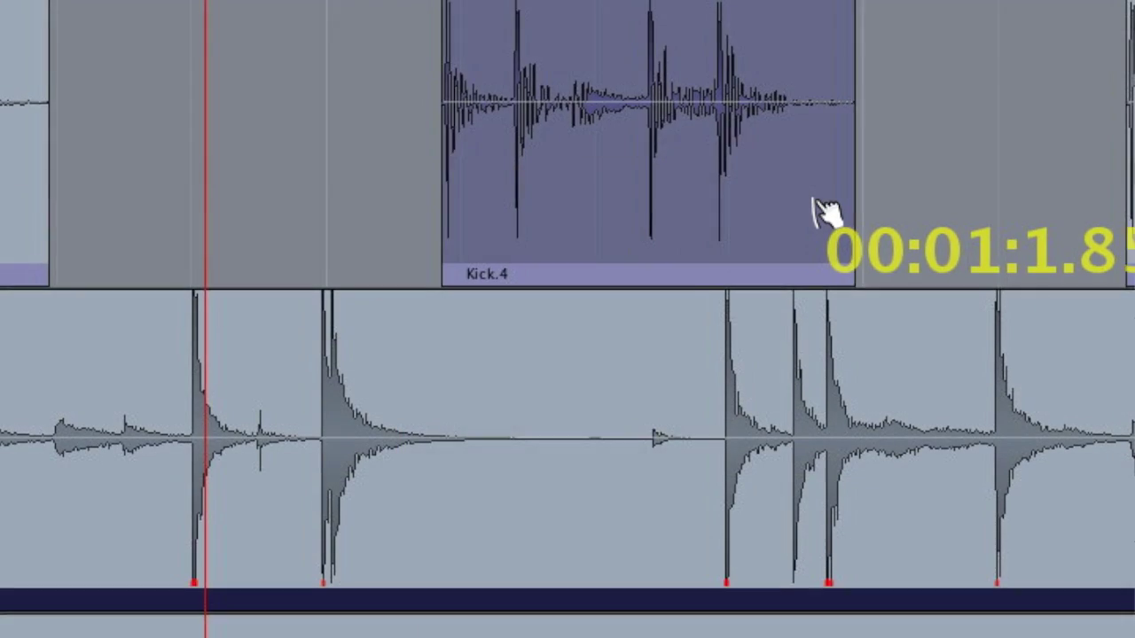
pyautogui.moveTo(824, 215); pyautogui.dragTo(823, 228)
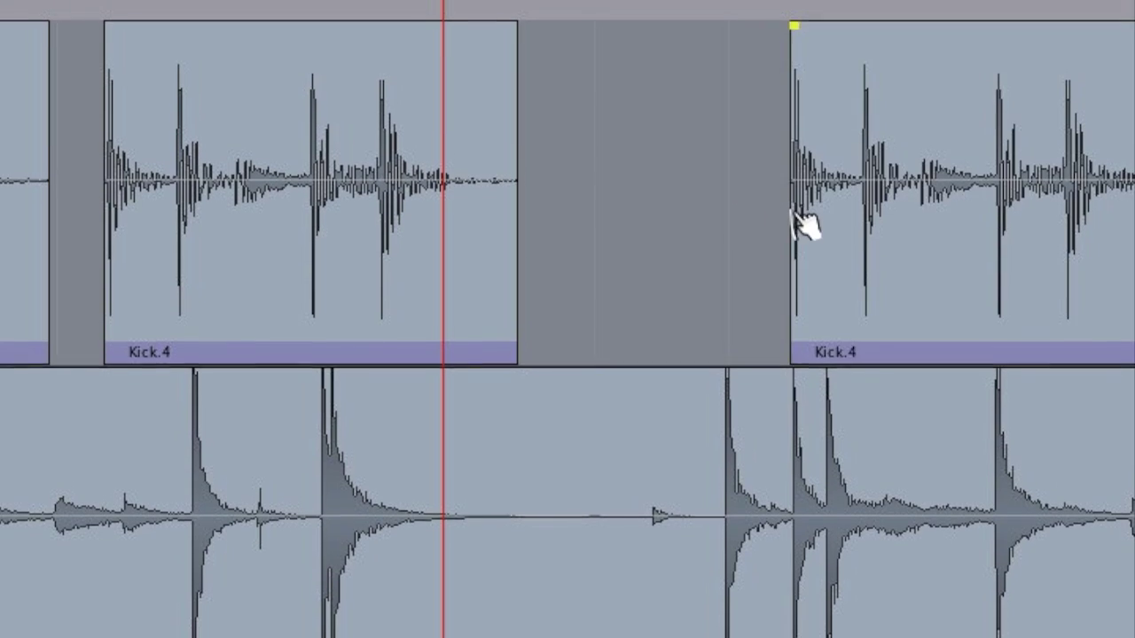
pyautogui.moveTo(806, 223); pyautogui.dragTo(618, 253)
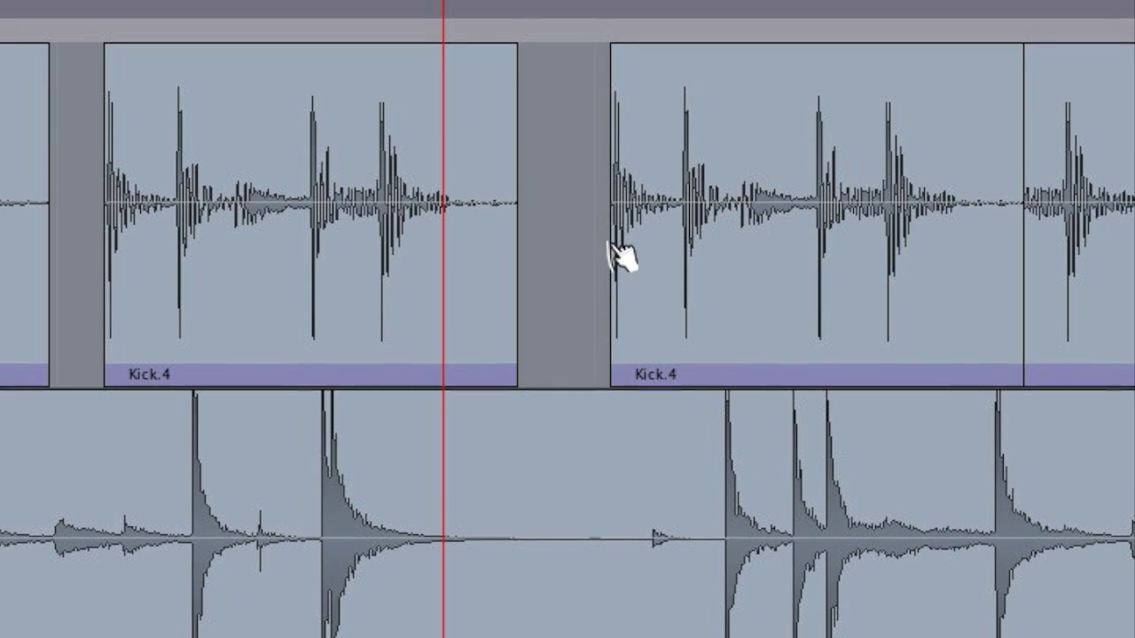